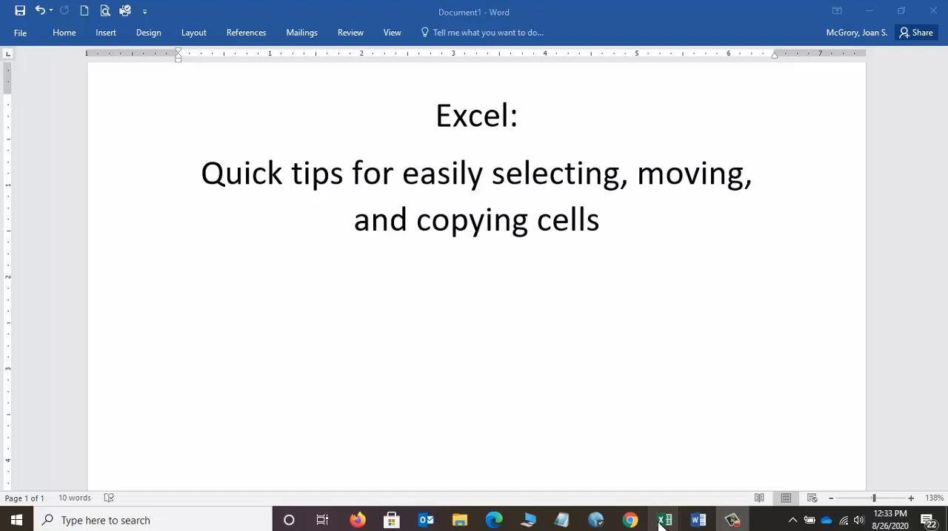
Step: Switch to the blank Excel workbook and enter 1, 2 and 3 in cells C2 to C4
mouse_move(662, 523)
left_click(555, 464)
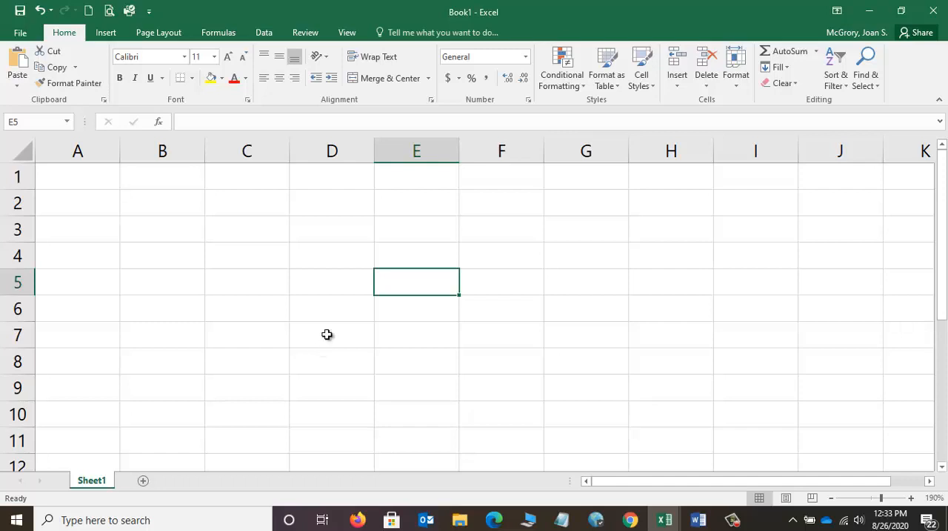
left_click(241, 207)
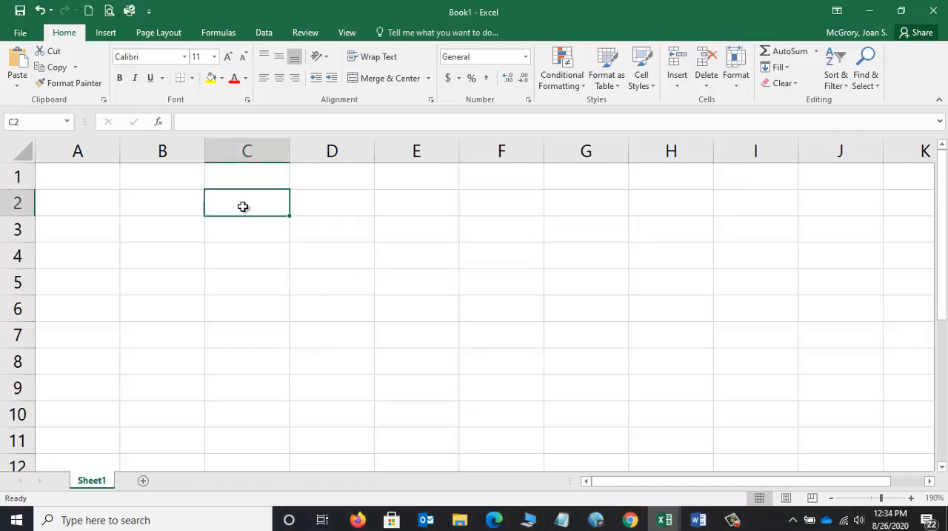
type("1")
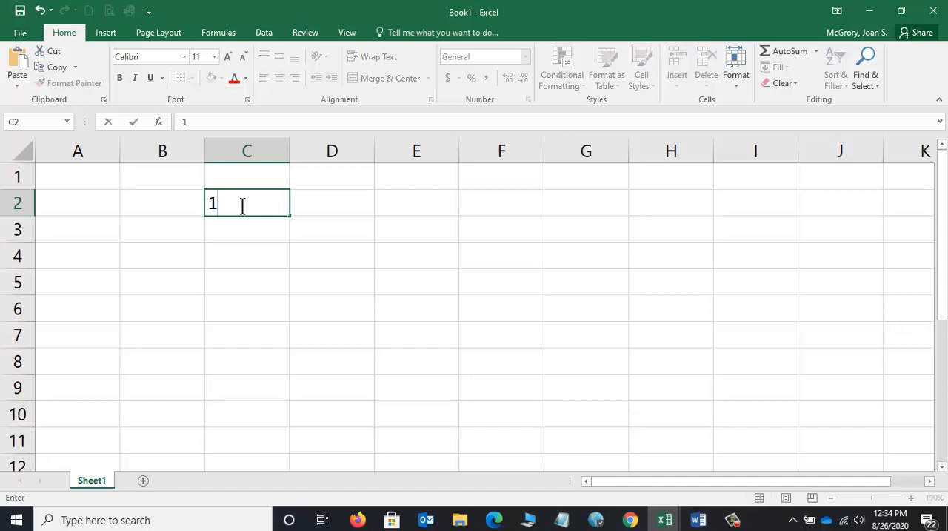
key("Return")
type("2")
key("Return")
type("3")
key("Return")
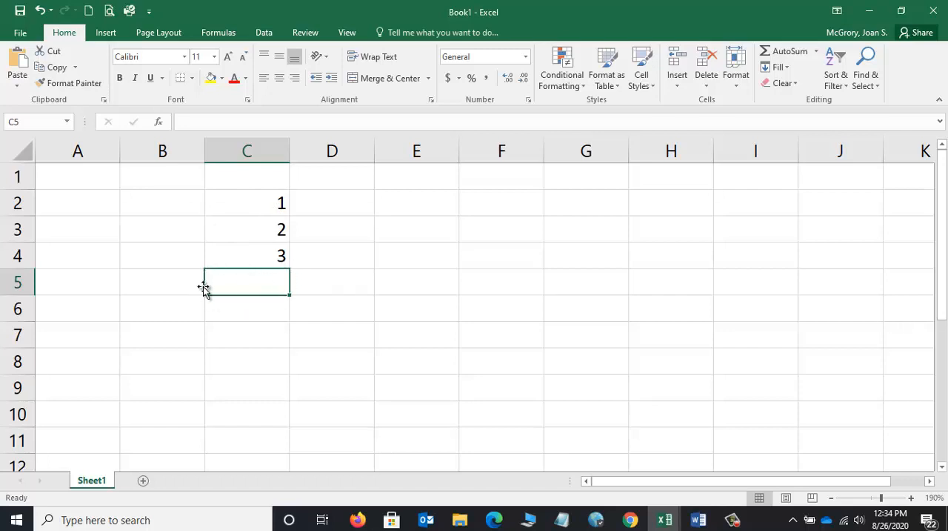
Step: Select cells C2 to C4 and examine the selection's border and fill handle up close
left_click(163, 193)
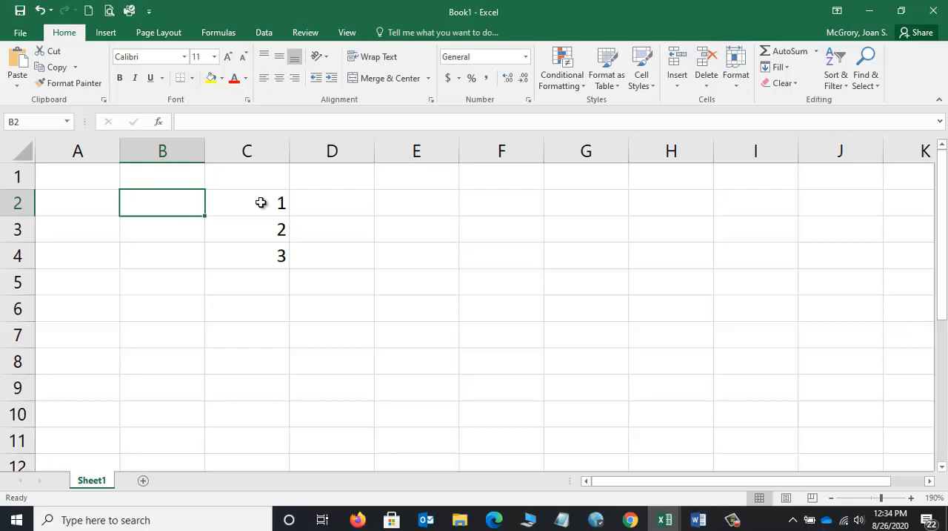
left_click_drag(261, 203, 264, 251)
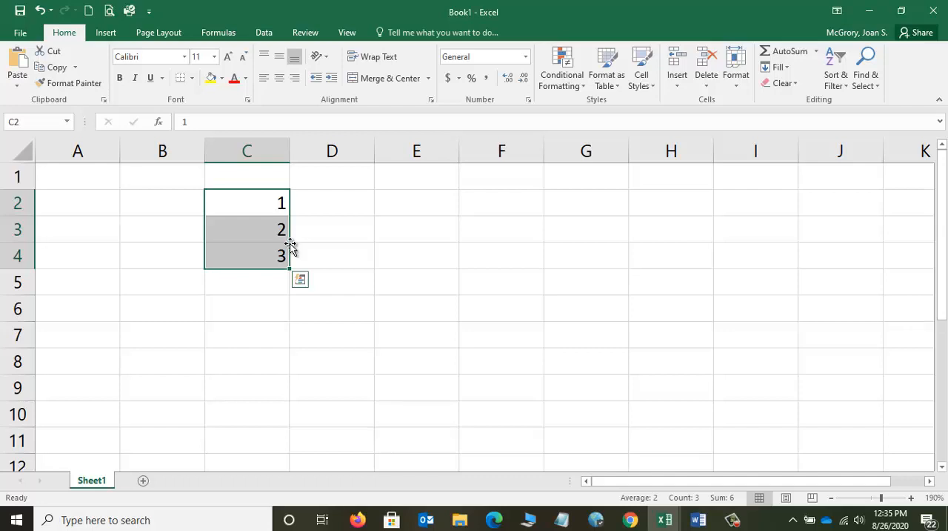
left_click(239, 269)
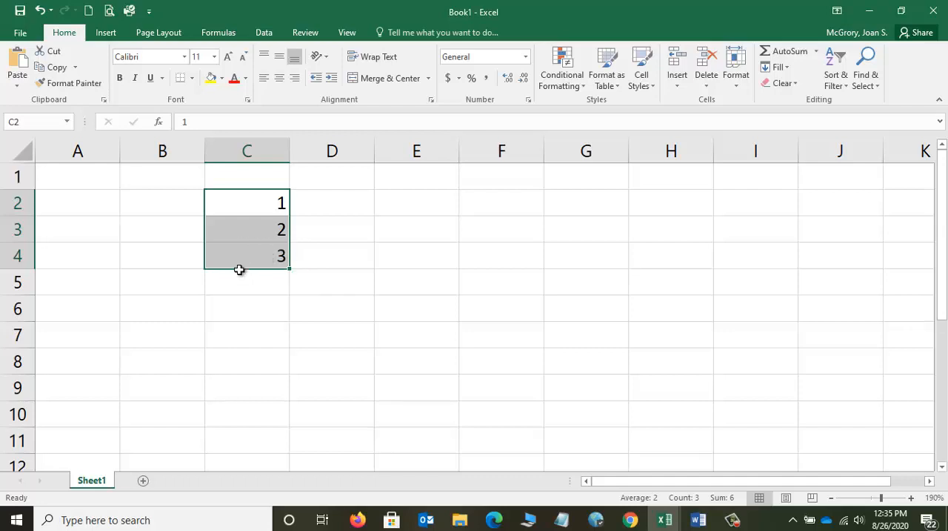
scroll(238, 270, "up", 6)
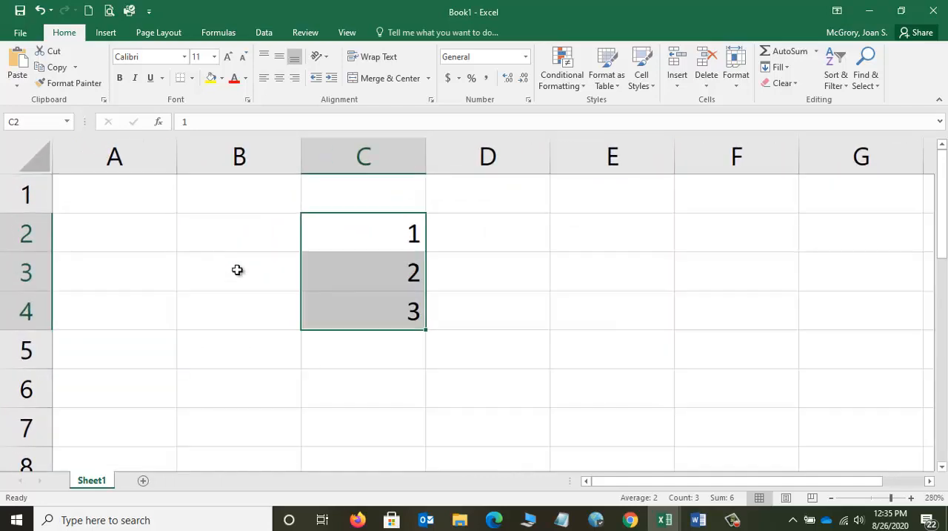
scroll(238, 270, "up", 4)
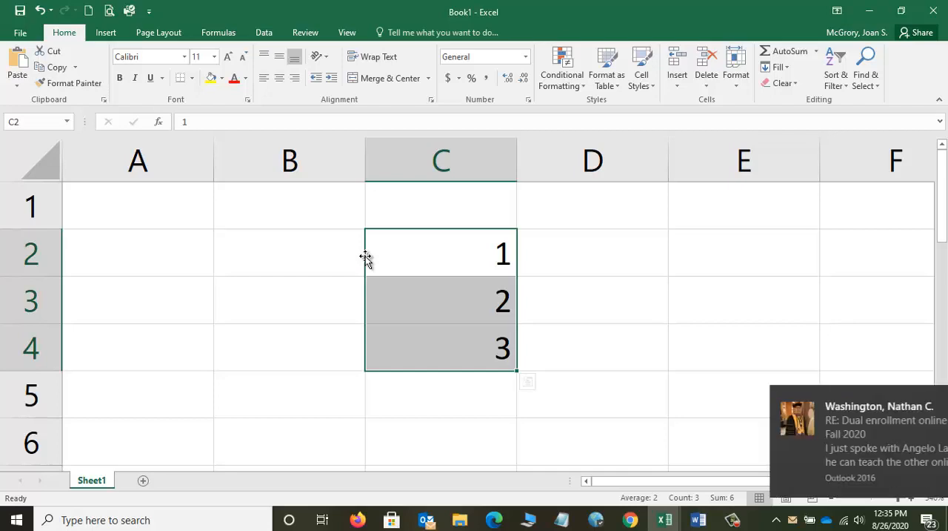
left_click(925, 398)
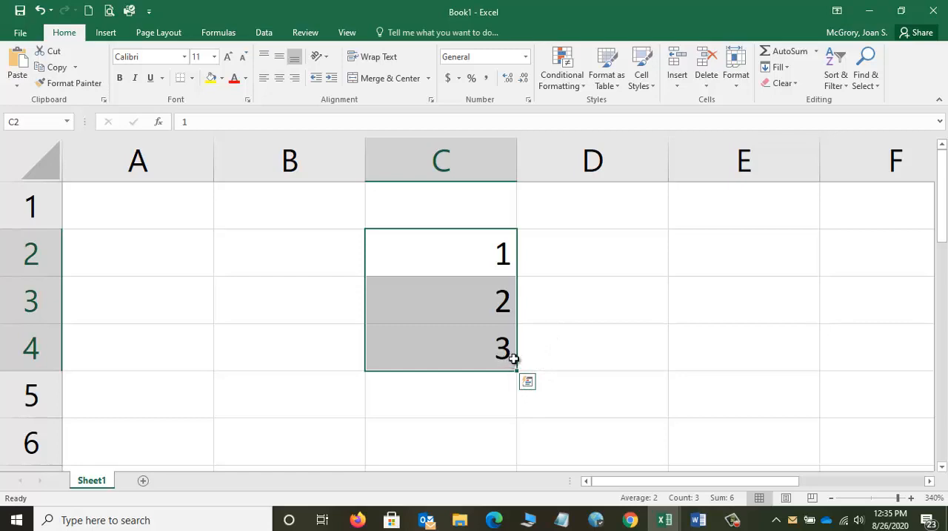
scroll(511, 358, "down", 1)
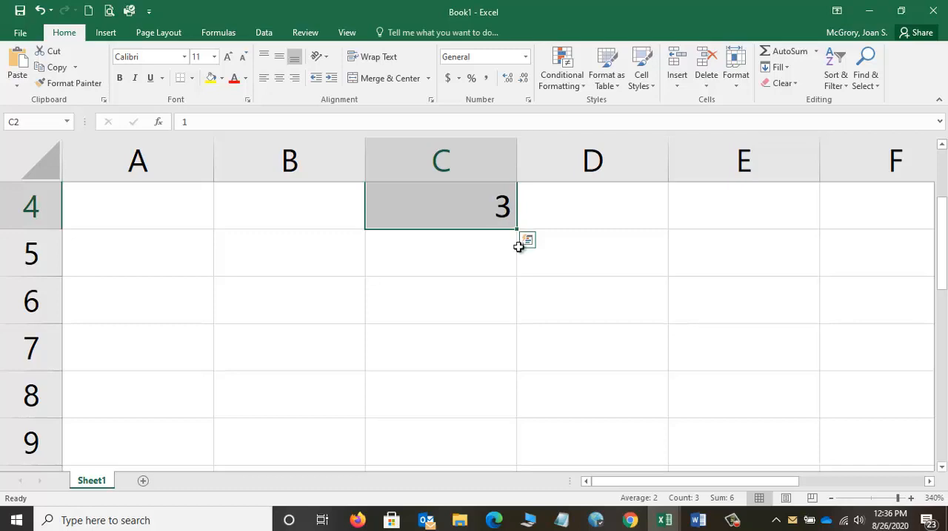
scroll(546, 244, "up", 1)
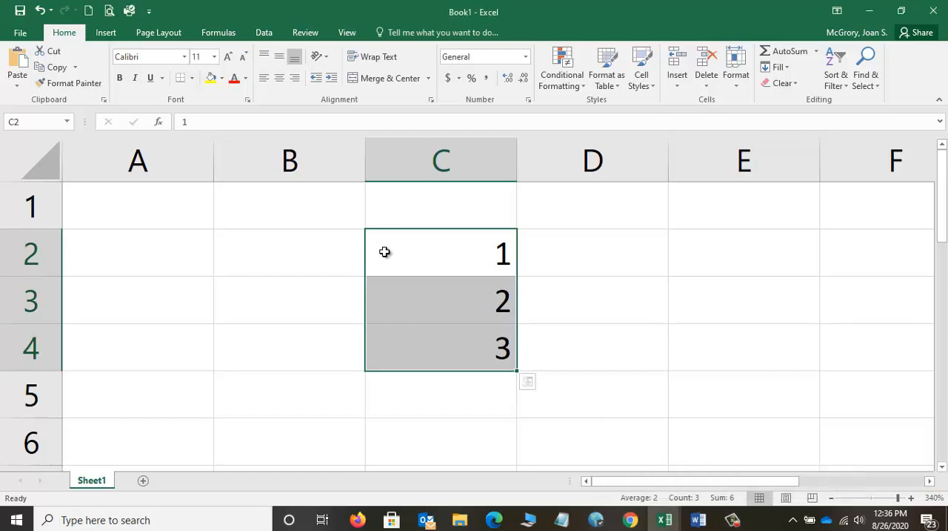
scroll(419, 338, "down", 1)
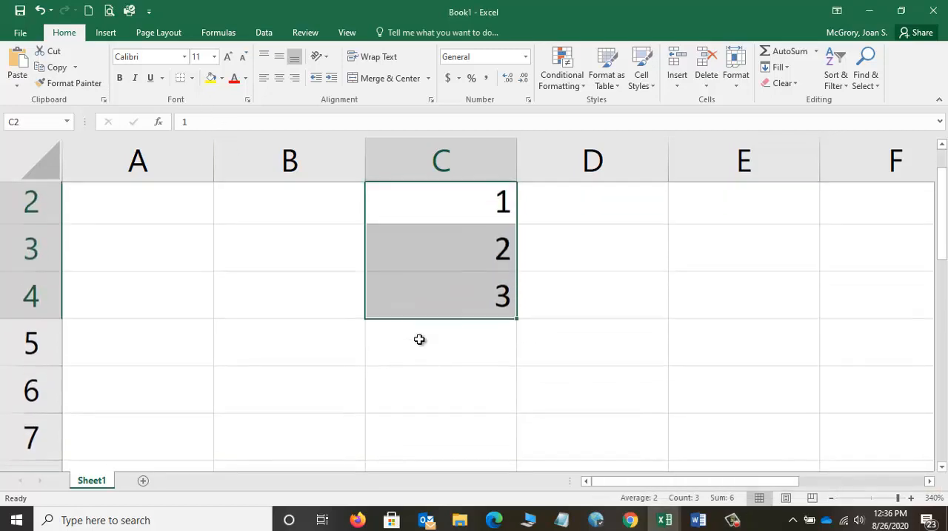
scroll(437, 338, "up", 1)
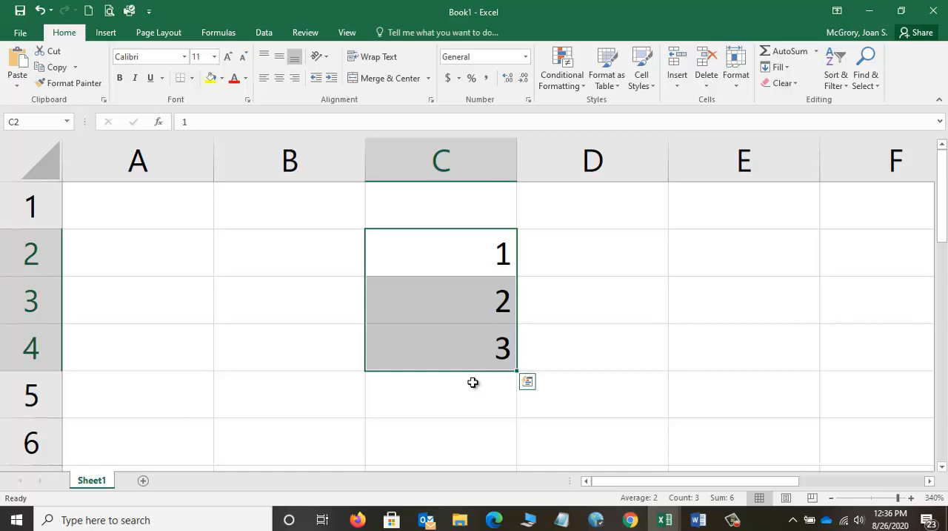
scroll(473, 382, "down", 3, "ctrl")
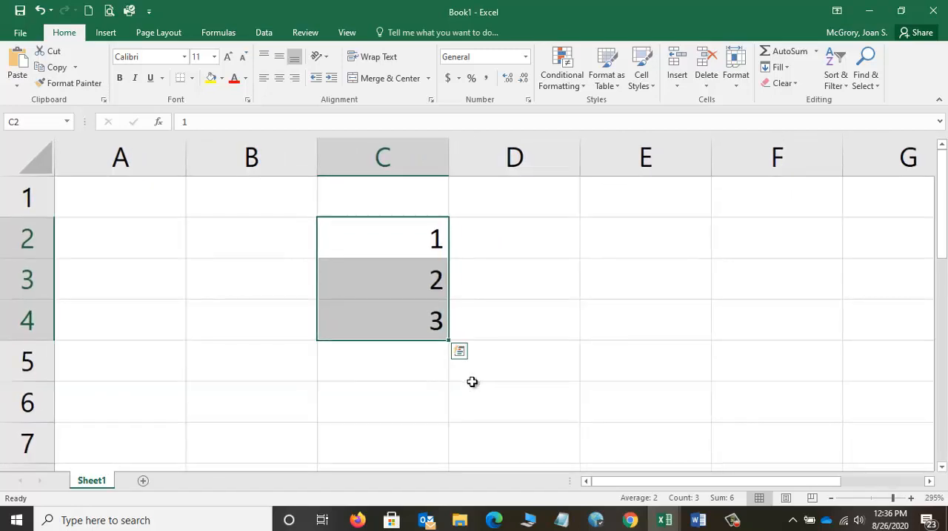
scroll(472, 382, "down", 5, "ctrl")
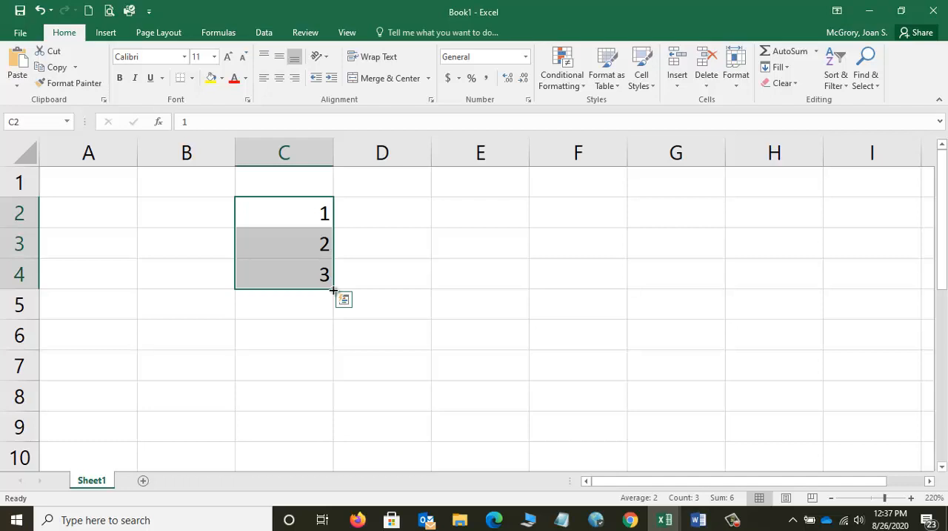
Step: Extend the number series from C2:C4 down to C9 and undo the fill
left_click_drag(334, 289, 328, 430)
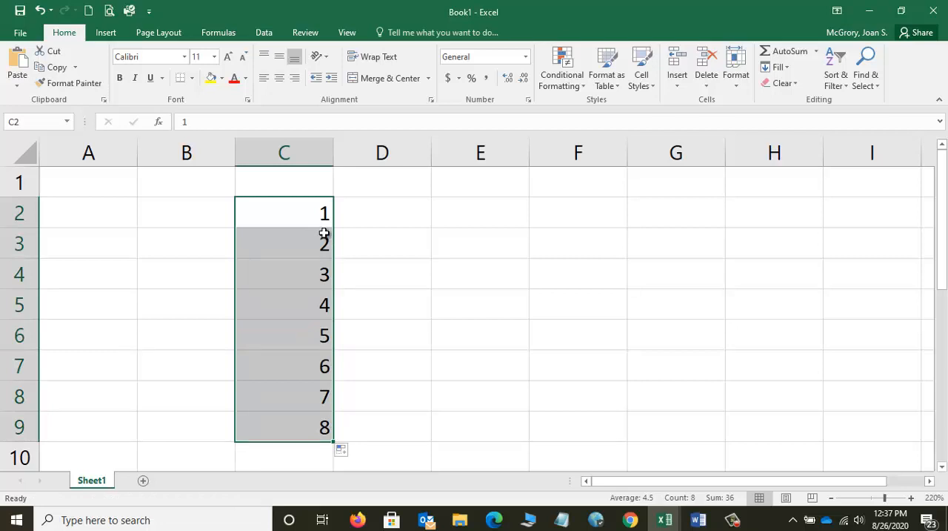
left_click(39, 12)
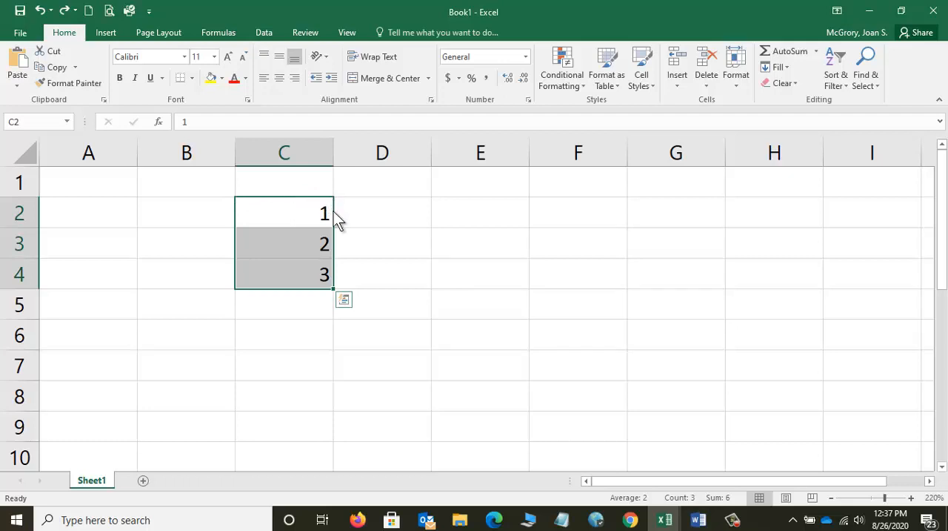
Step: Move the selected cells C2:C4 to F2:F4, and from there to E2:E4
left_click_drag(333, 211, 355, 223)
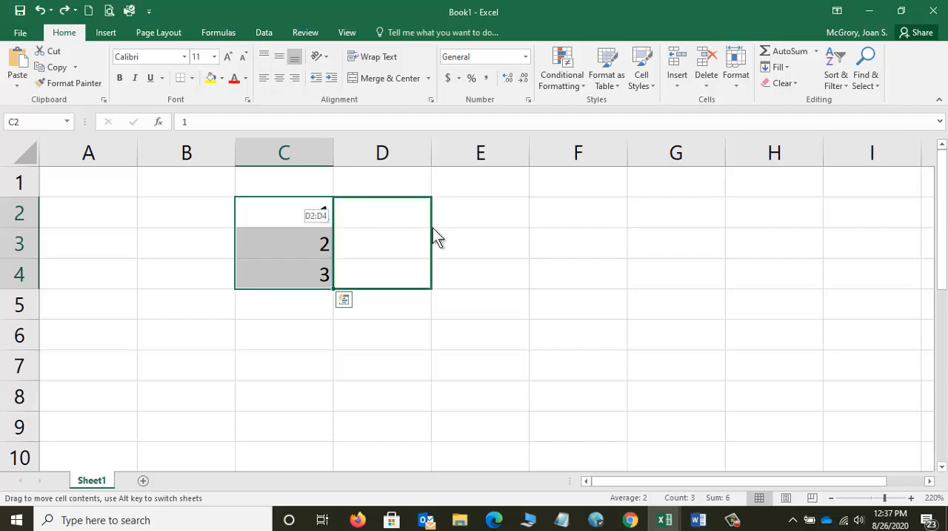
left_click_drag(435, 229, 558, 215)
left_click_drag(612, 228, 560, 215)
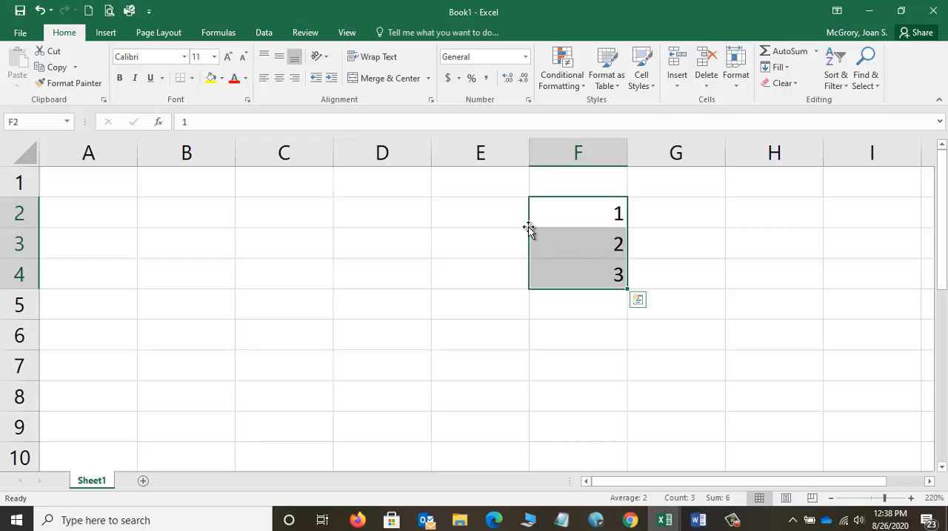
left_click_drag(529, 230, 488, 238)
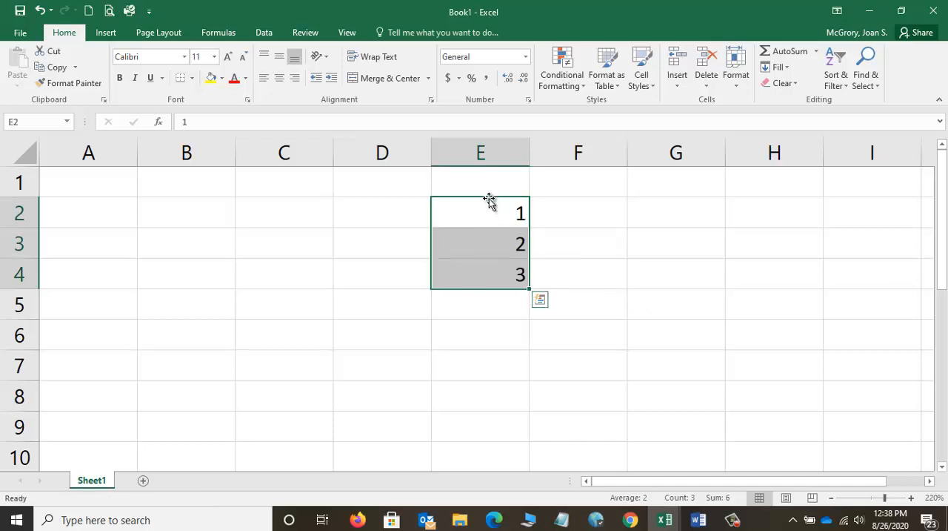
Step: Move the cells in E2:E4 down to E4:E6 and undo that move
left_click_drag(489, 197, 486, 283)
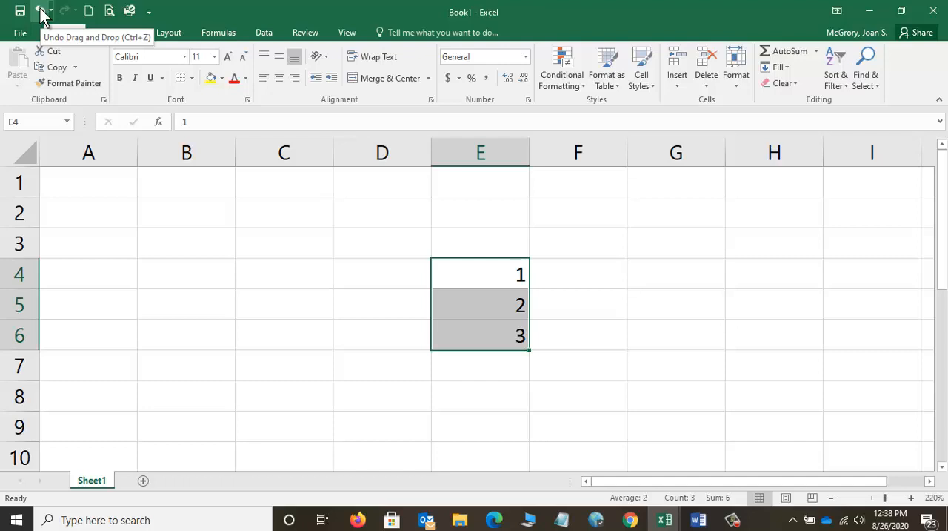
left_click(40, 11)
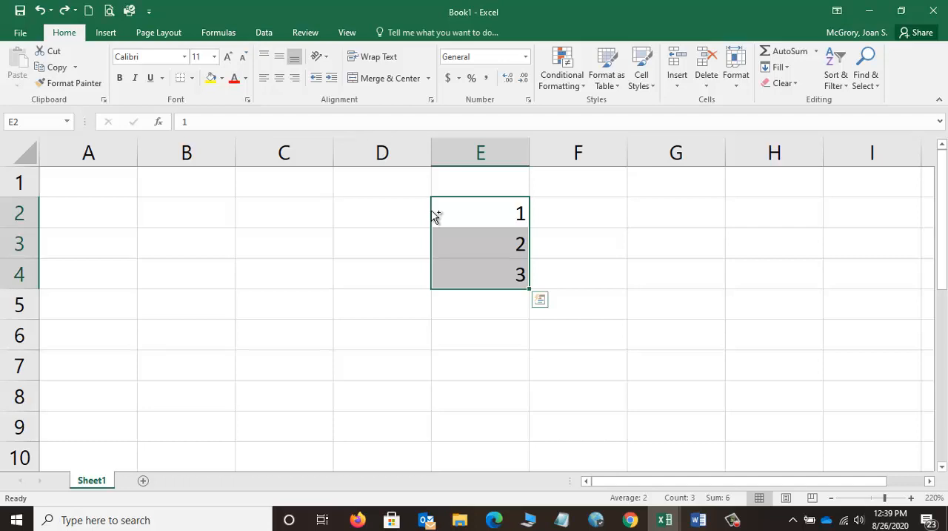
Step: Copy the cells in E2:E4 to C2:C4, keeping the originals in place
left_click_drag(433, 215, 281, 216)
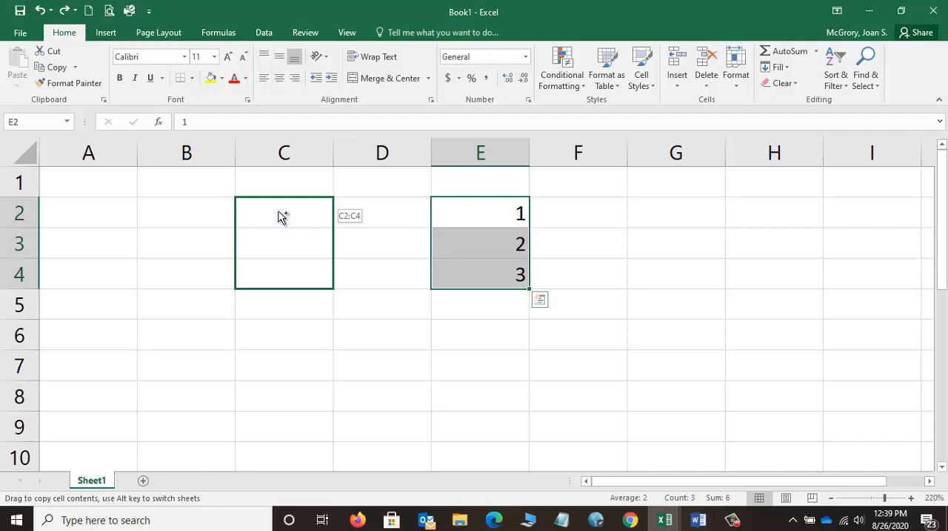
left_click_drag(281, 216, 279, 212)
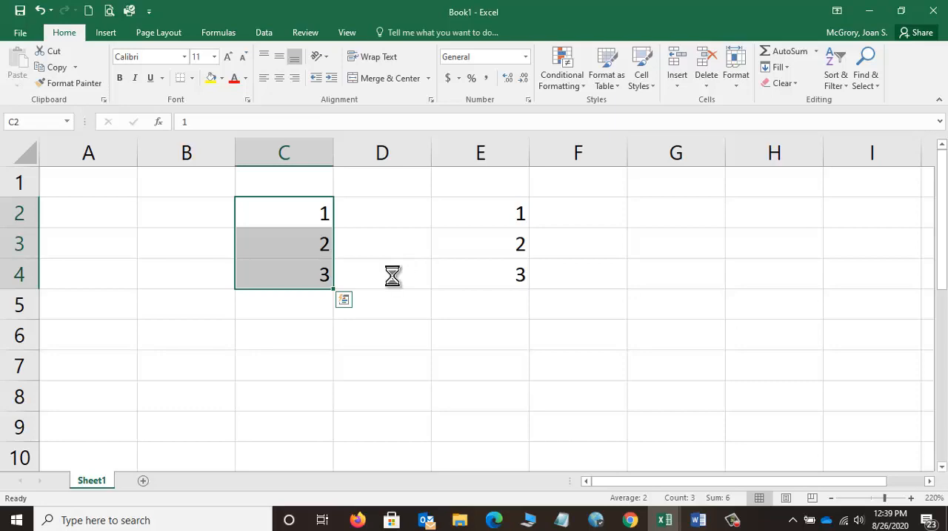
Step: Extend the number series in C2:C4 down to C31 so it runs from 1 to 30
scroll(393, 276, "down", 4)
scroll(393, 276, "down", 3)
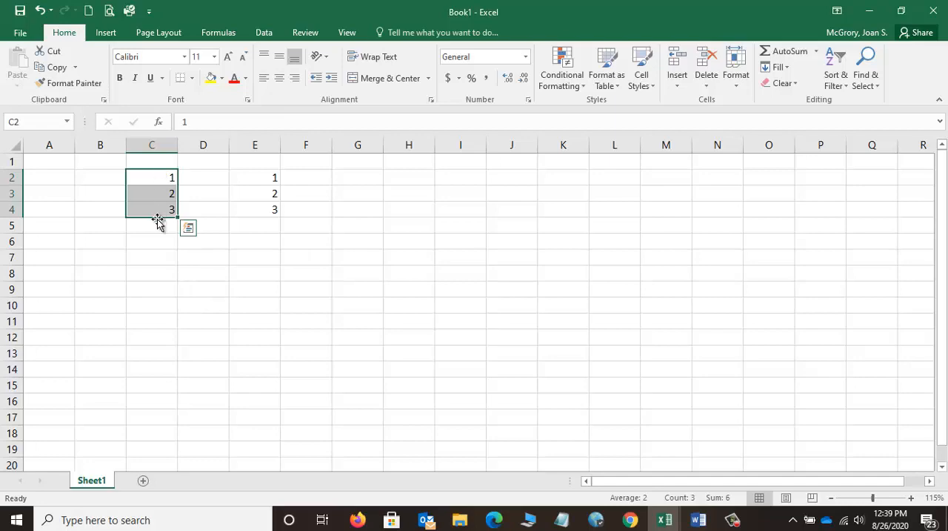
scroll(158, 218, "down", 1, "ctrl")
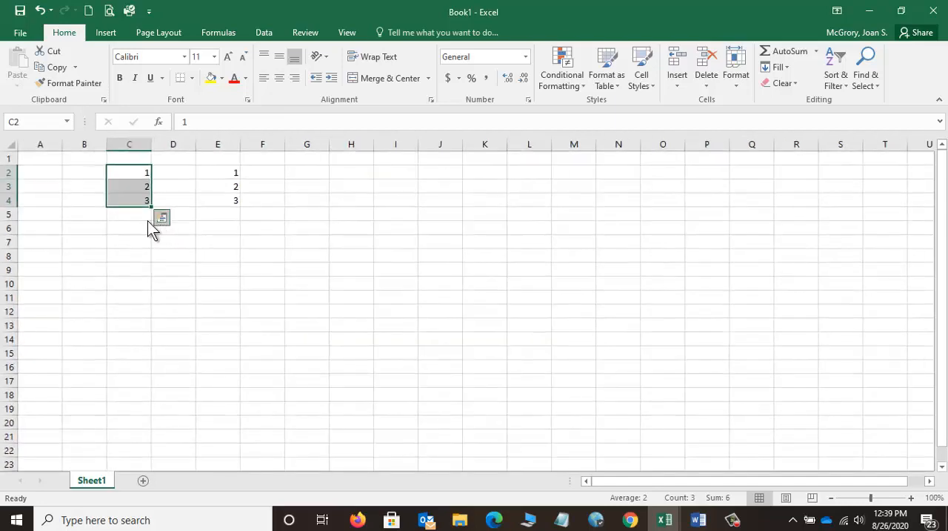
scroll(127, 230, "down", 2, "ctrl")
scroll(125, 230, "down", 1, "ctrl")
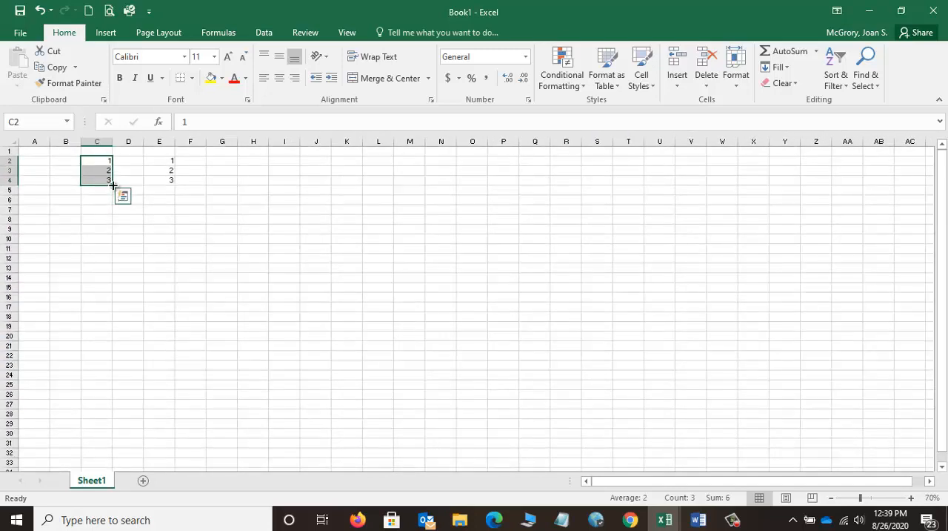
left_click_drag(113, 185, 107, 451)
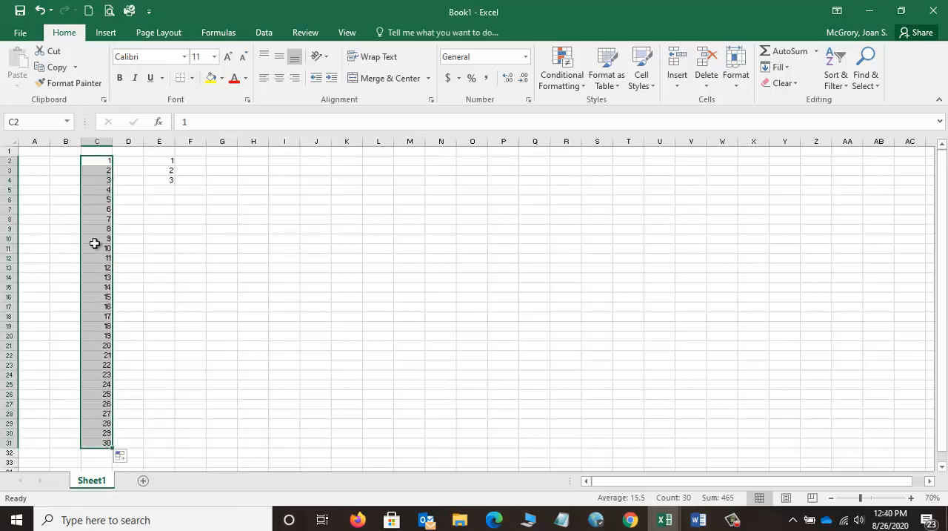
Step: Clear the contents of cells E2 to E4
left_click(148, 202)
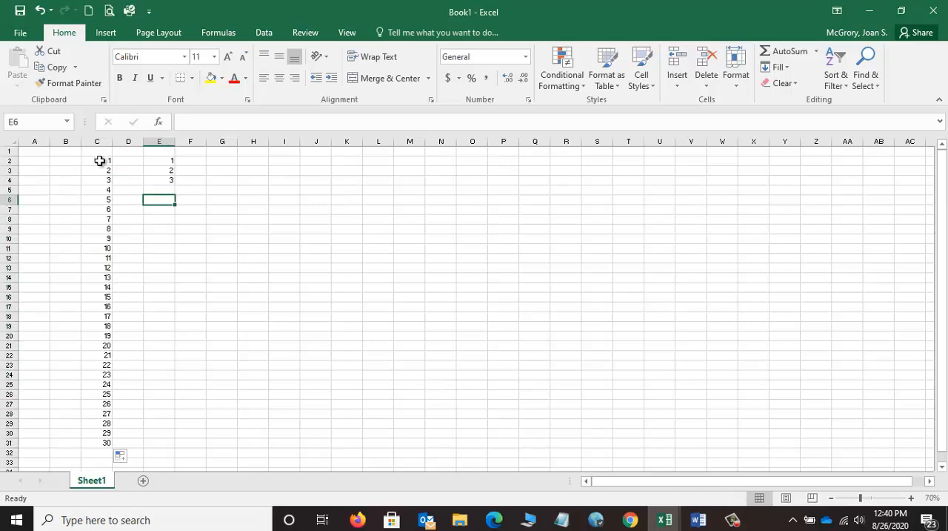
left_click_drag(168, 161, 169, 180)
key("Delete")
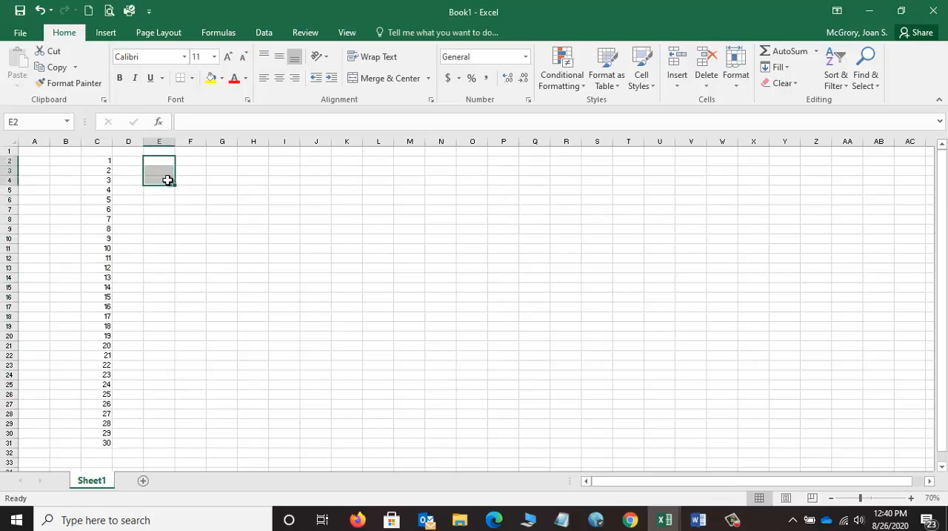
Step: Fill the numbers in C2:C31 across through column Y and deselect the filled block
left_click_drag(103, 163, 788, 450)
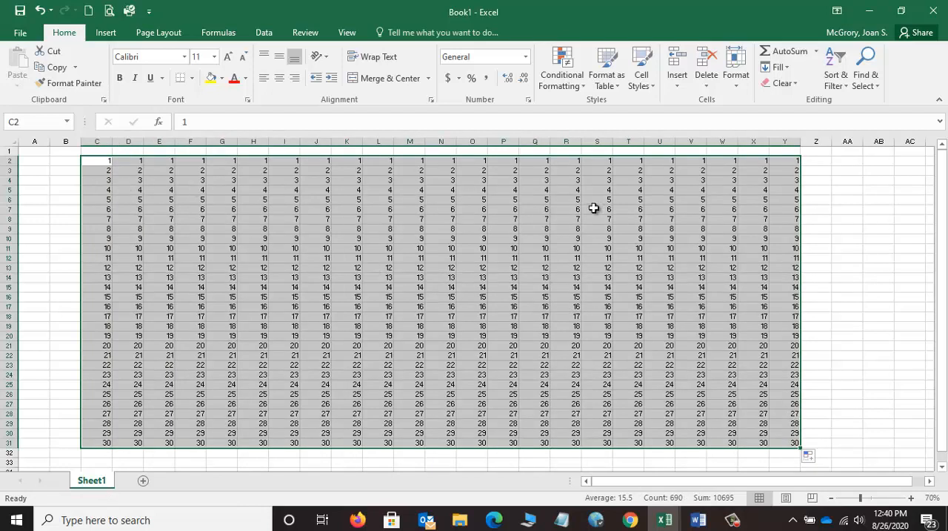
left_click(382, 260)
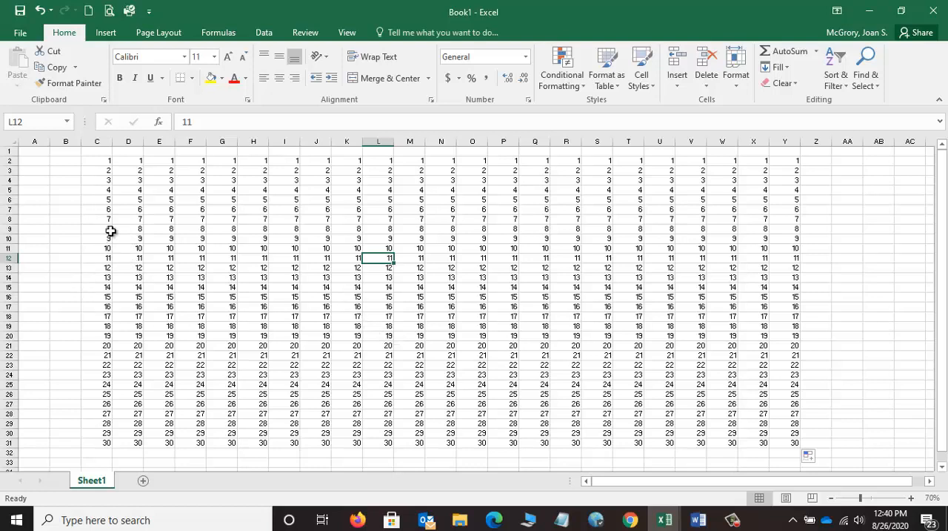
Step: Select the block C2:N13 and release it by selecting cell I9
left_click_drag(109, 162, 437, 273)
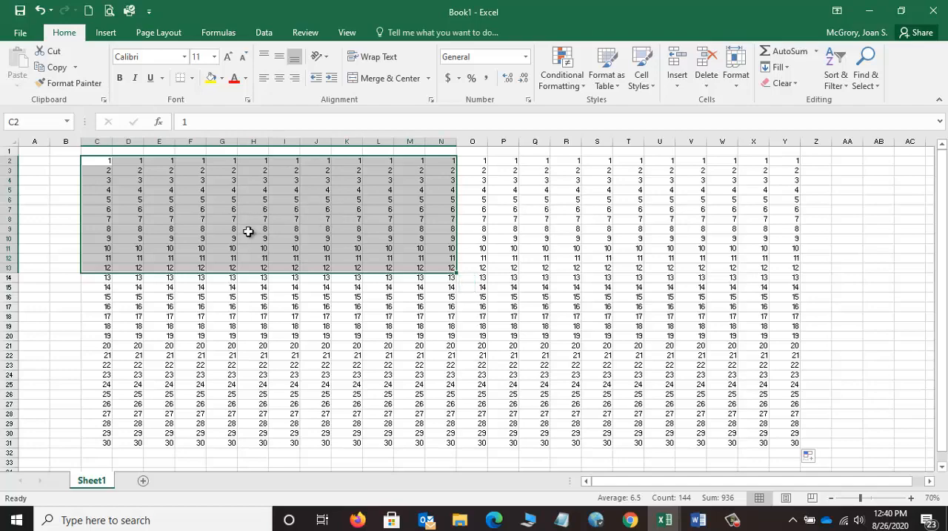
left_click(286, 230)
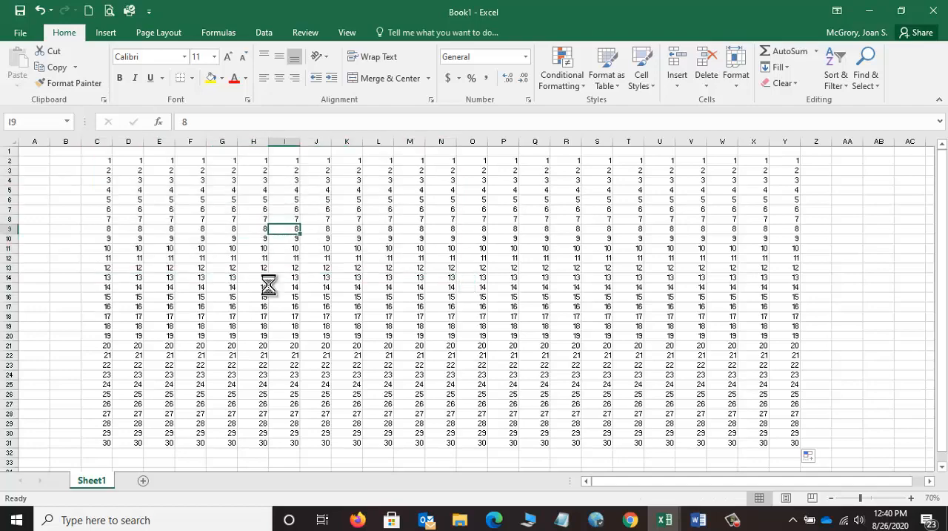
Step: Select the first two rows of numbers, C2:Y3, and release the selection by selecting cell K17
scroll(268, 280, "up", 3, "ctrl")
scroll(269, 285, "up", 2)
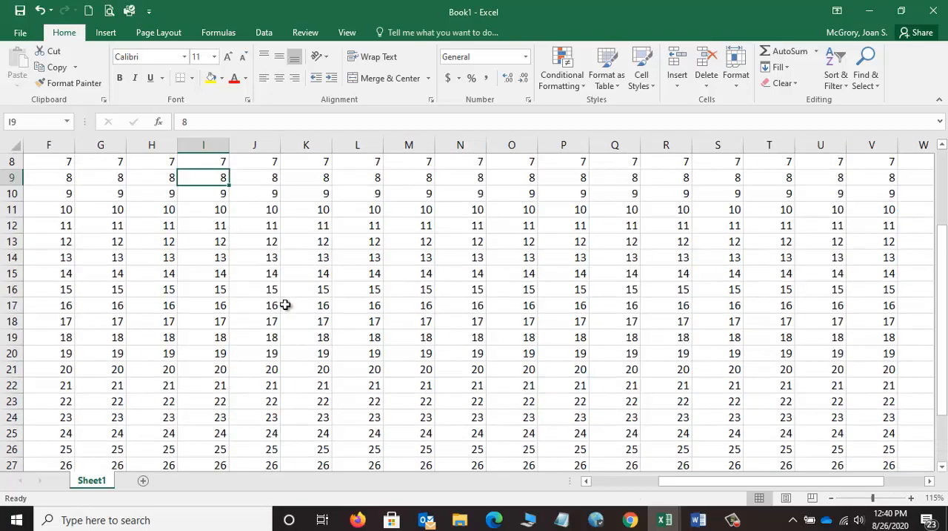
left_click_drag(630, 479, 593, 480)
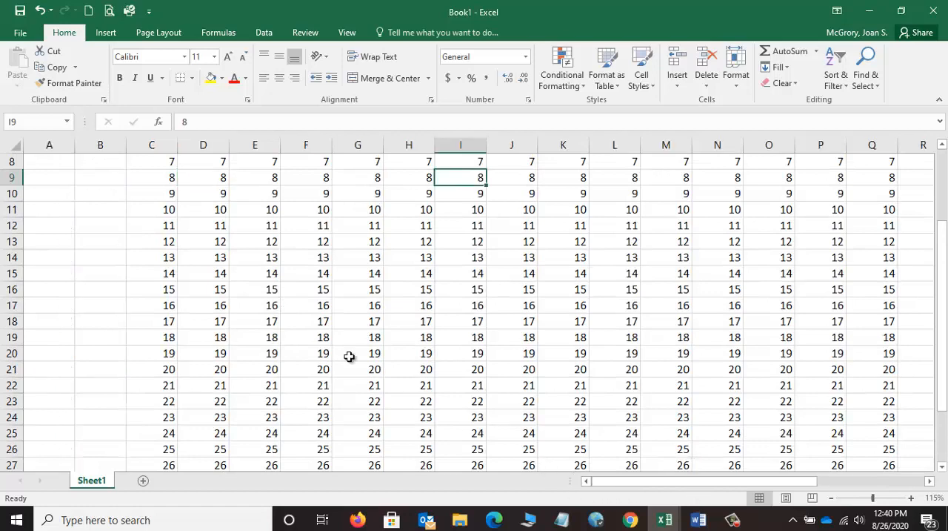
scroll(349, 356, "up", 3)
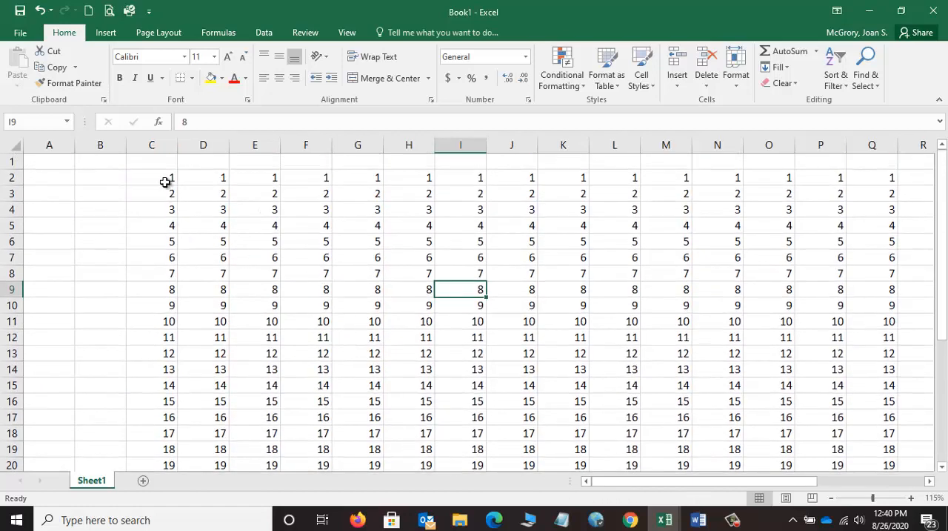
left_click_drag(165, 182, 830, 187)
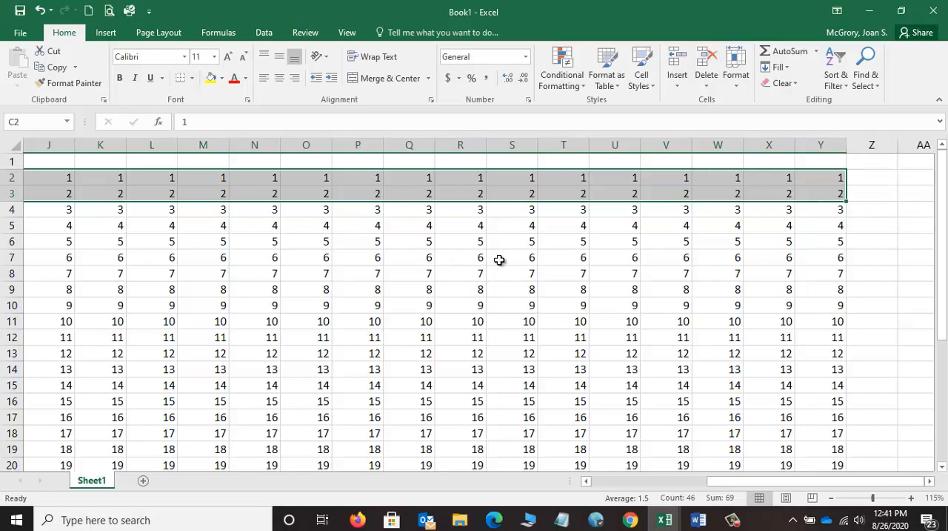
scroll(437, 275, "down", 3)
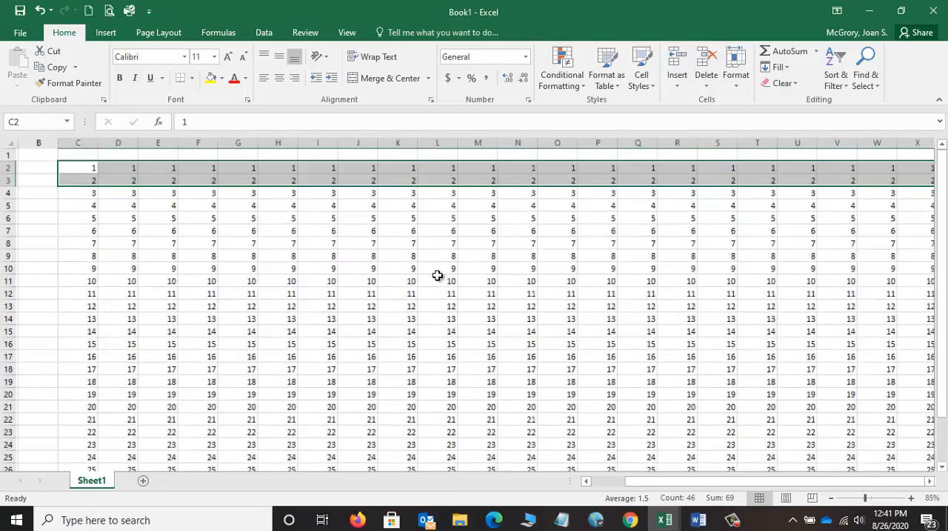
scroll(438, 275, "down", 2)
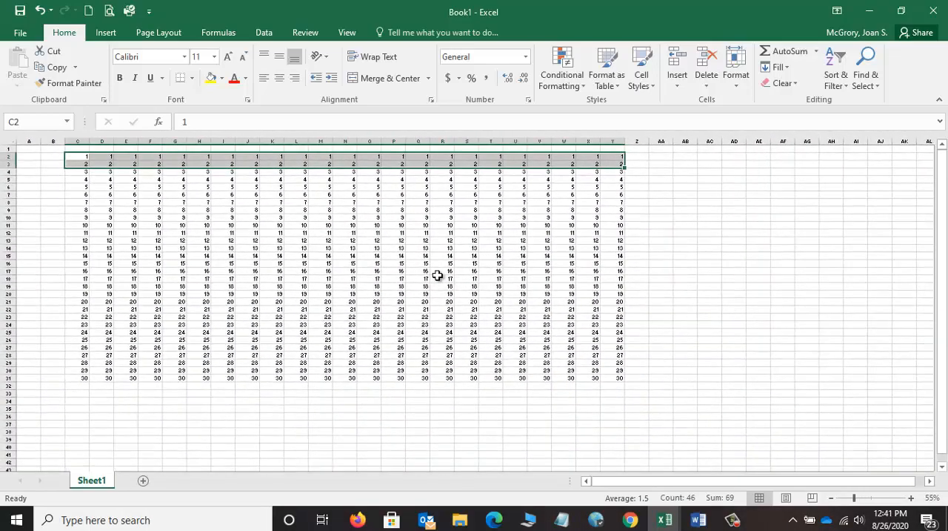
key("ctrl+q")
left_click(273, 271)
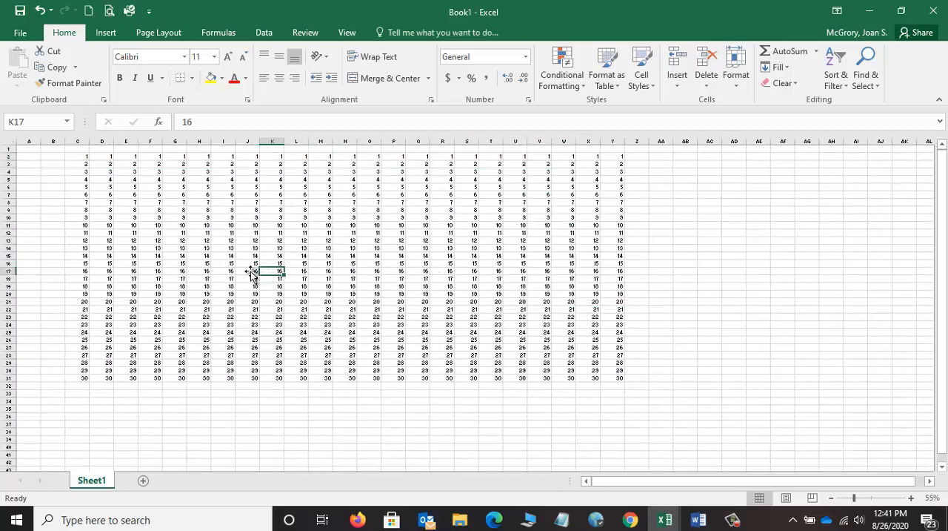
Step: Select cell C2 and walk the active cell down to row 5, across to column G, up to row 2 and back to C2
left_click(86, 157)
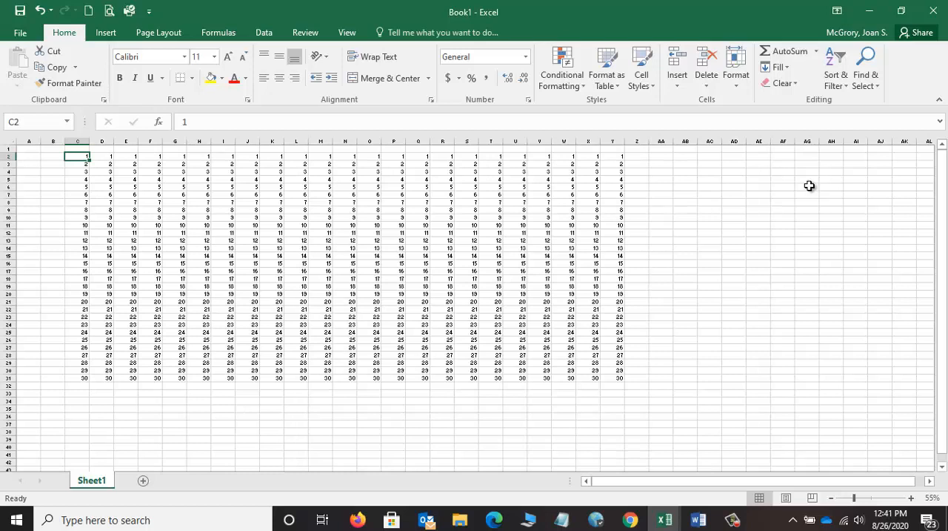
key("Down")
key("Down")
key("Down")
key("Right")
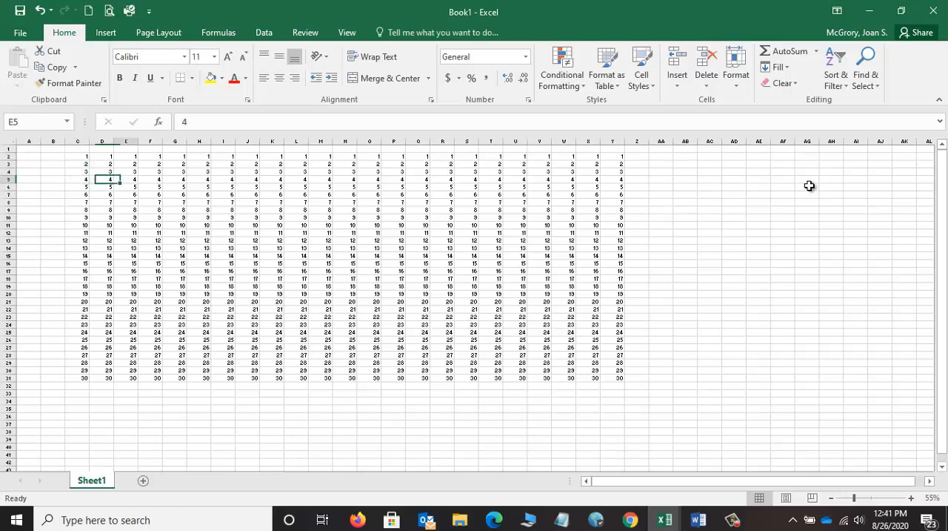
key("Right")
key("Right")
key("Up")
key("Up")
key("Up")
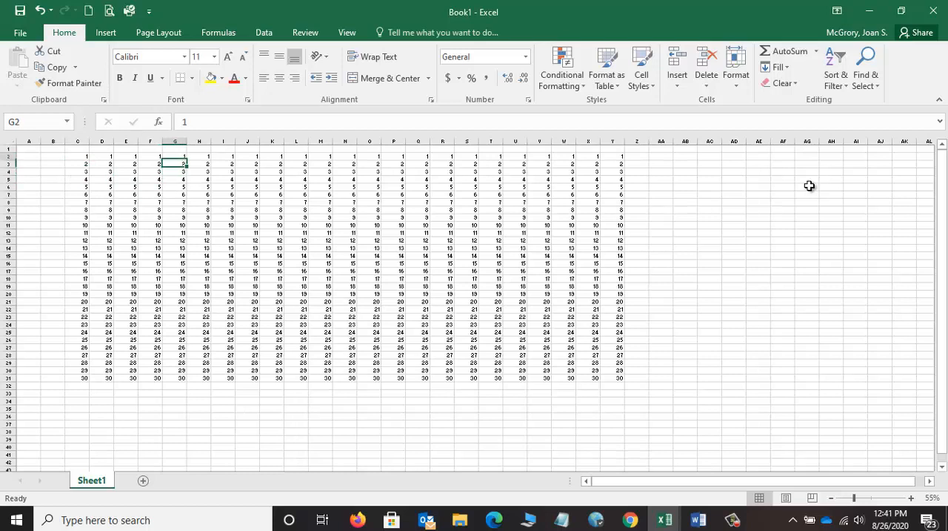
key("Left")
key("Left")
key("Left")
key("Left")
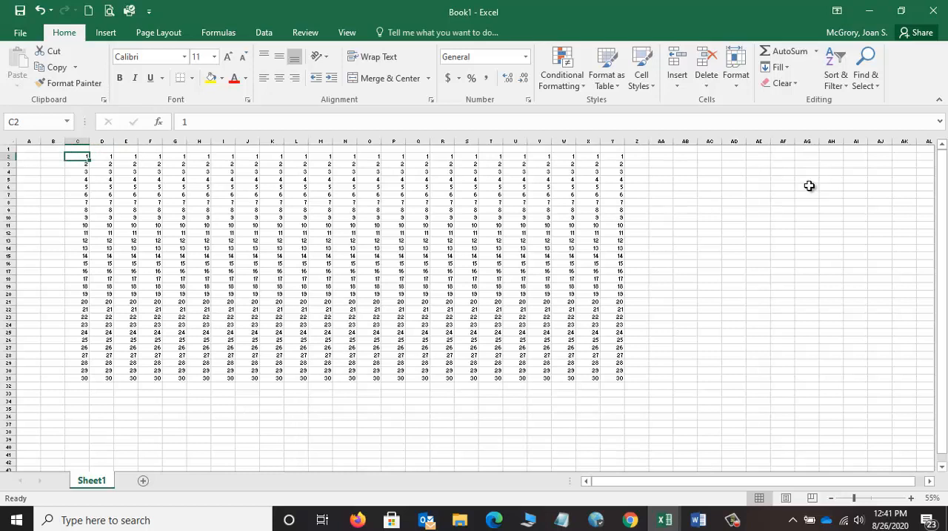
Step: Extend the selection from C2 down to C5 and shrink it back to C2:C3
key("shift+Down")
key("shift+Down")
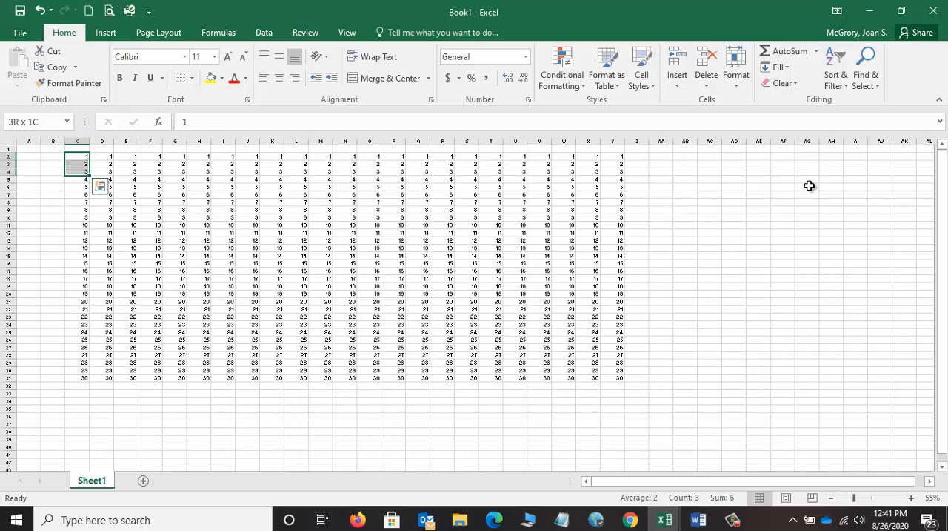
key("shift+Down")
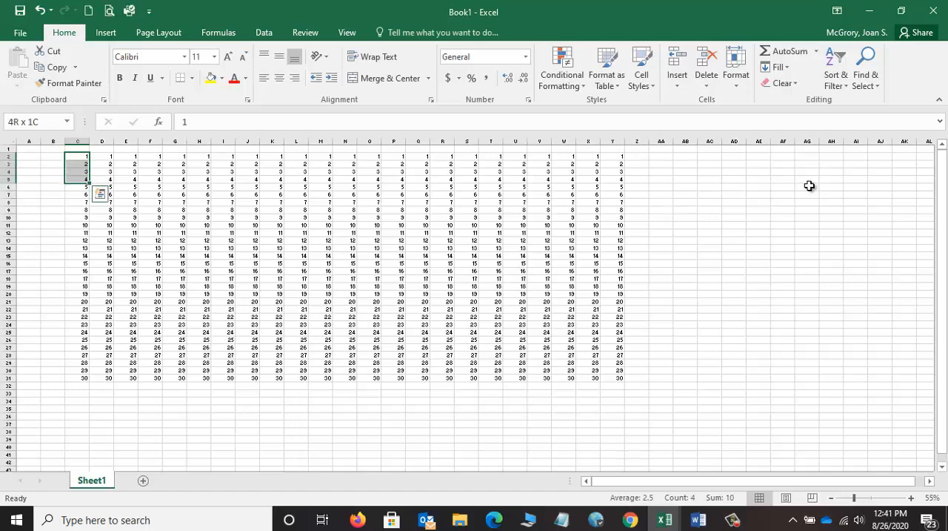
key("shift+Up")
key("shift+Up")
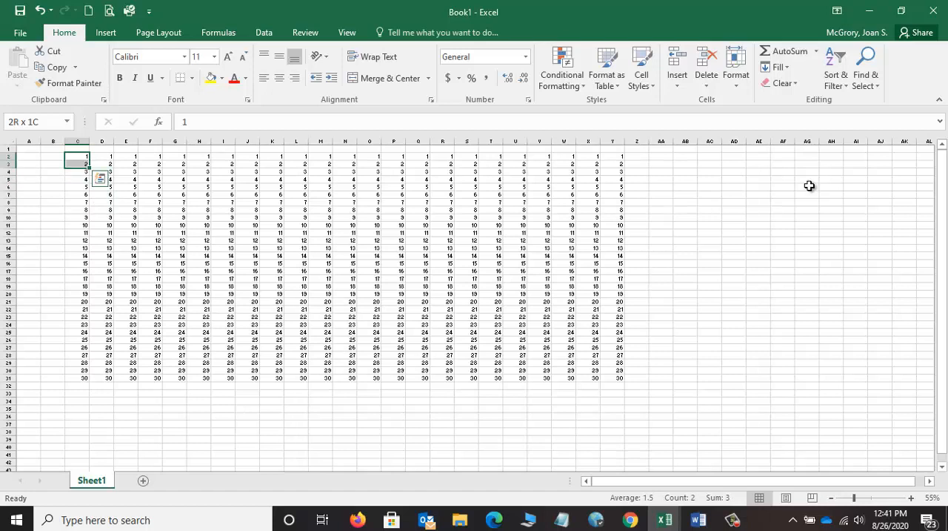
Step: Extend the selection down and across cell by cell to cover the block C2:H6
key("shift+Down")
key("shift+Down")
key("shift+Right")
key("shift+Right")
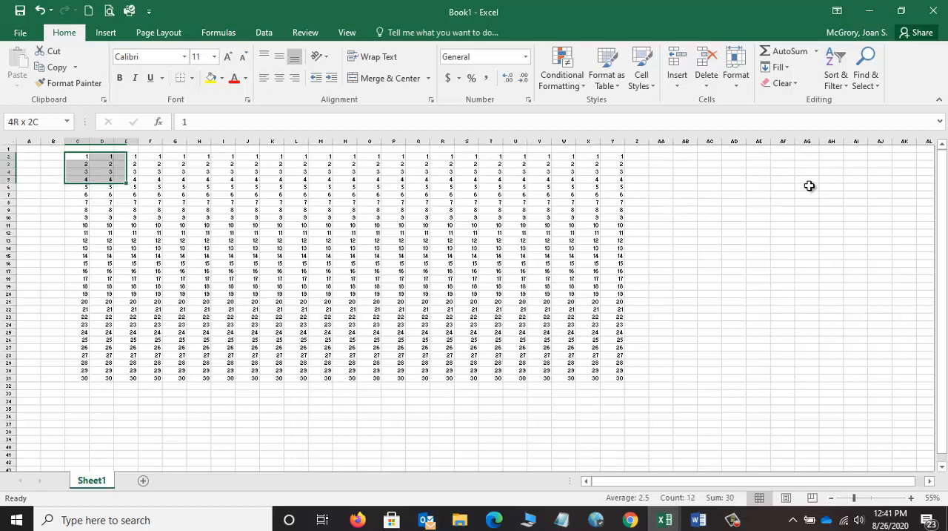
key("shift+Right")
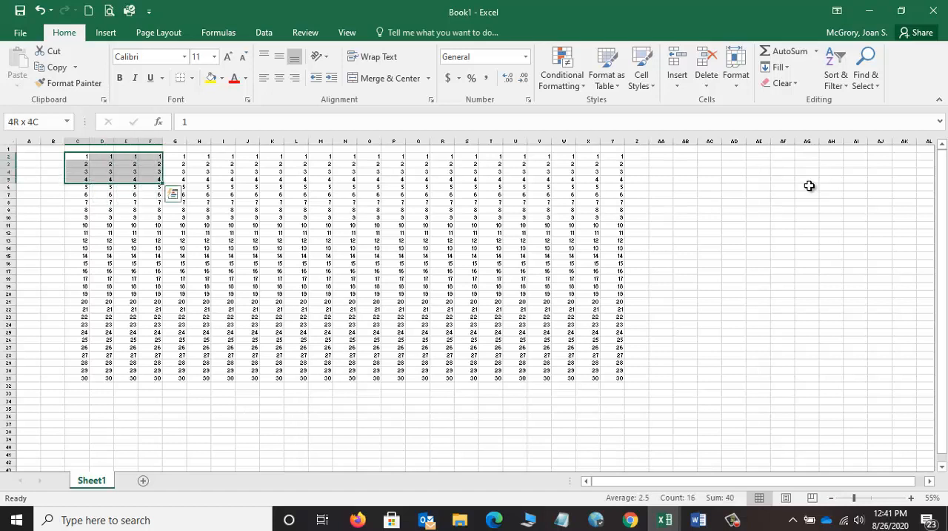
key("shift+Right")
key("shift+Down")
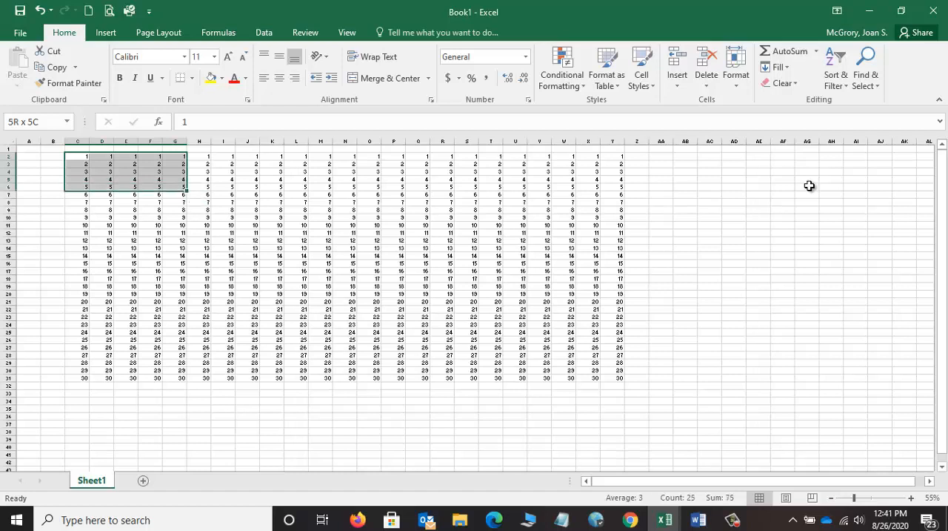
key("shift+Right")
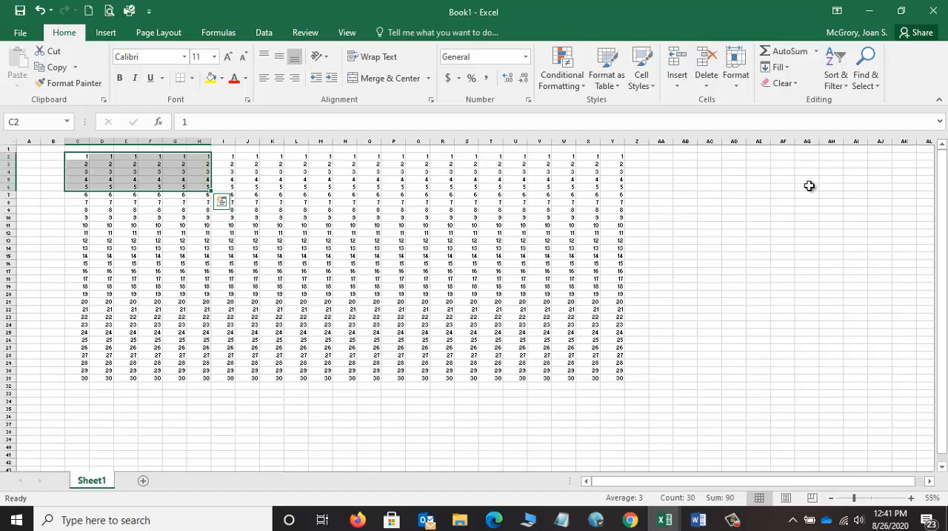
Step: Copy the block C2:H6 to the empty area starting at AG3, select C3 and clear the copy outline
key("ctrl+c")
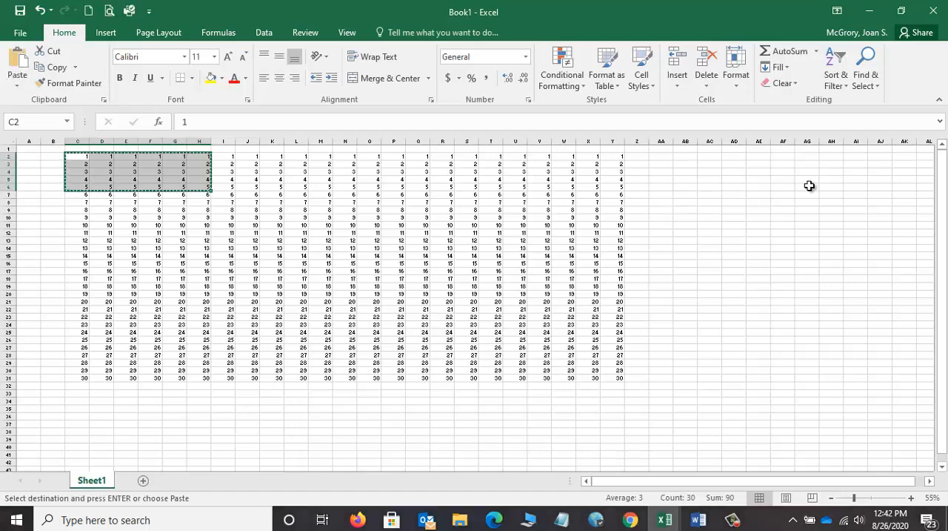
left_click(800, 163)
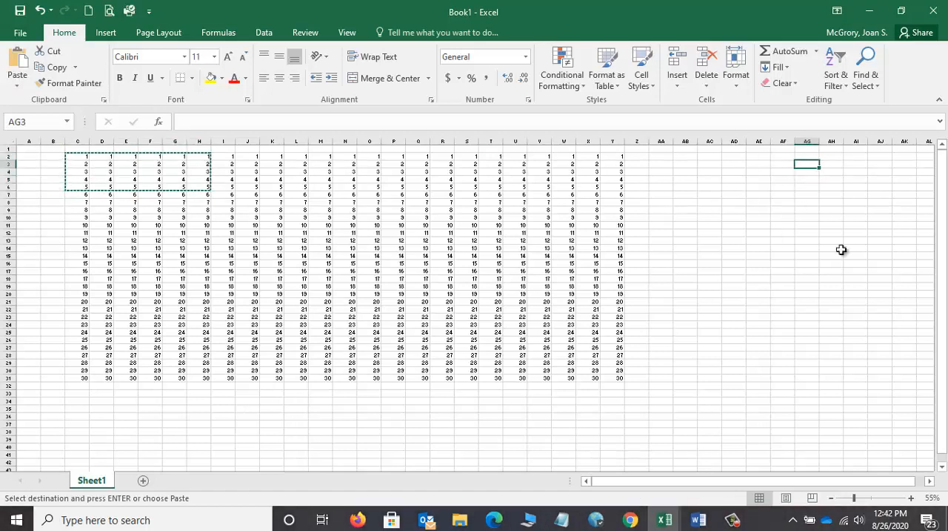
key("ctrl+v")
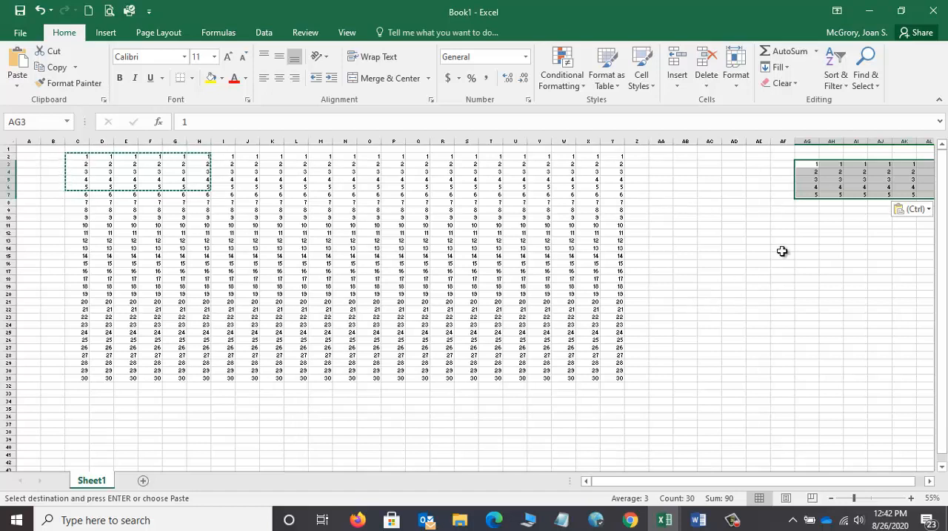
left_click(84, 163)
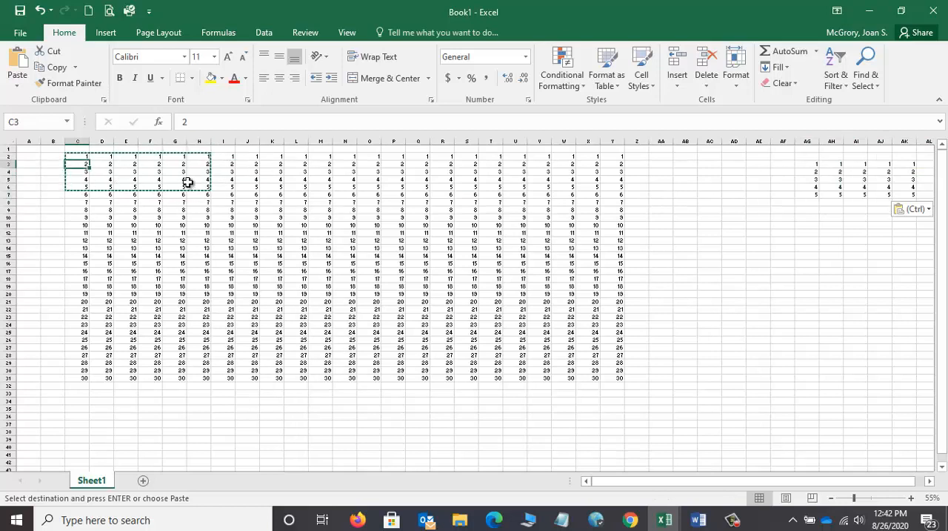
key("Escape")
key("Escape")
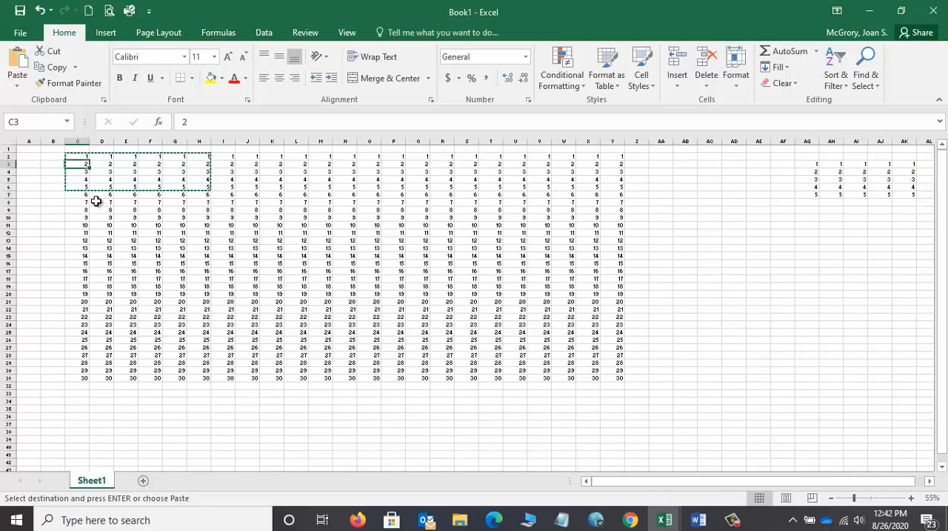
Step: Select cell H4 and extend the selection across row 4 to L4
left_click(78, 158)
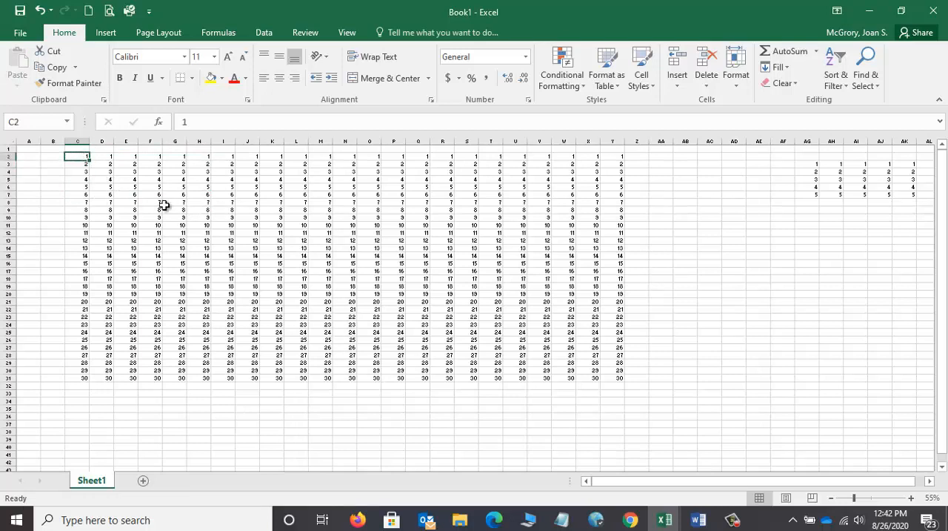
left_click(201, 165)
left_click(197, 171)
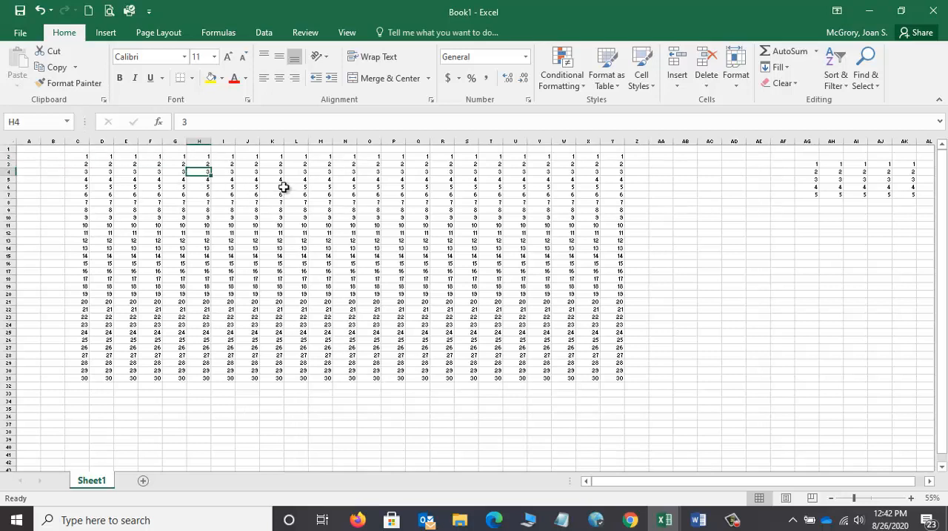
key("shift+Right")
key("shift+Right")
key("shift+Right")
key("shift+Right")
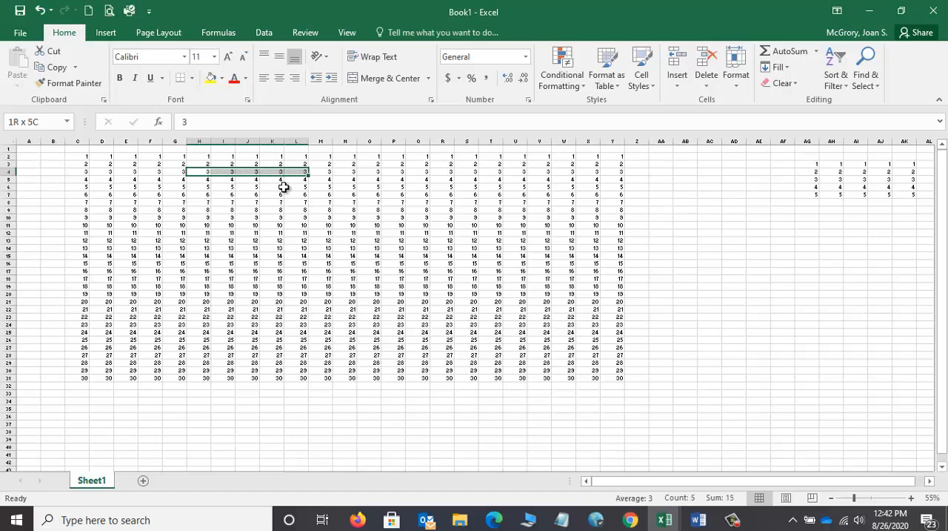
Step: Extend the selection down to row 10, narrow it to H4:I10 and release it by selecting cell E5
key("shift+Down")
key("shift+Down")
key("shift+Down")
key("shift+Down")
key("shift+Down")
key("shift+Down")
key("shift+Left")
key("shift+Left")
key("shift+Left")
key("shift+Left")
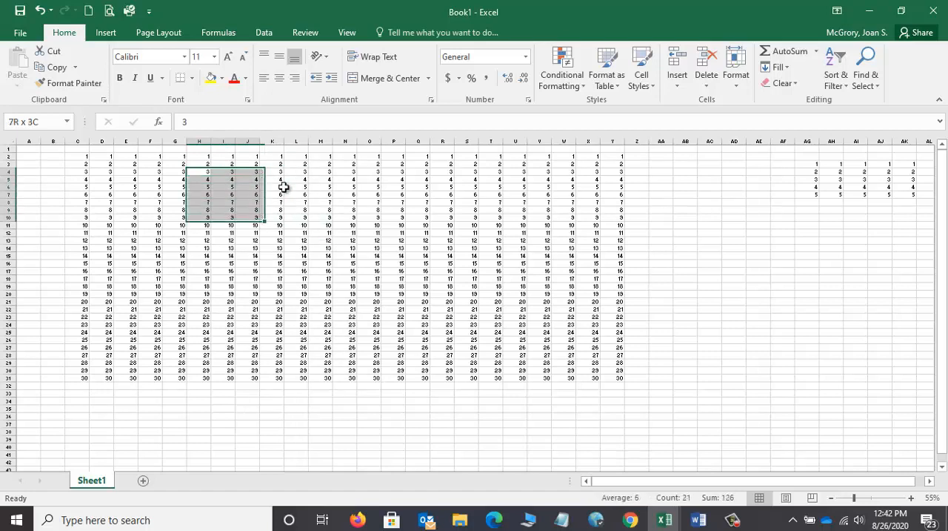
key("shift+Left")
key("shift+Right")
key("shift+Right")
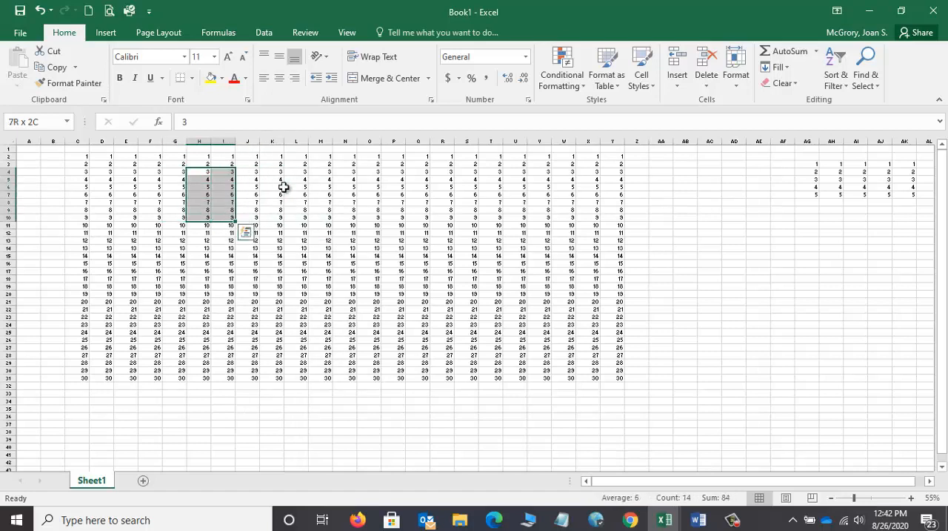
left_click(136, 180)
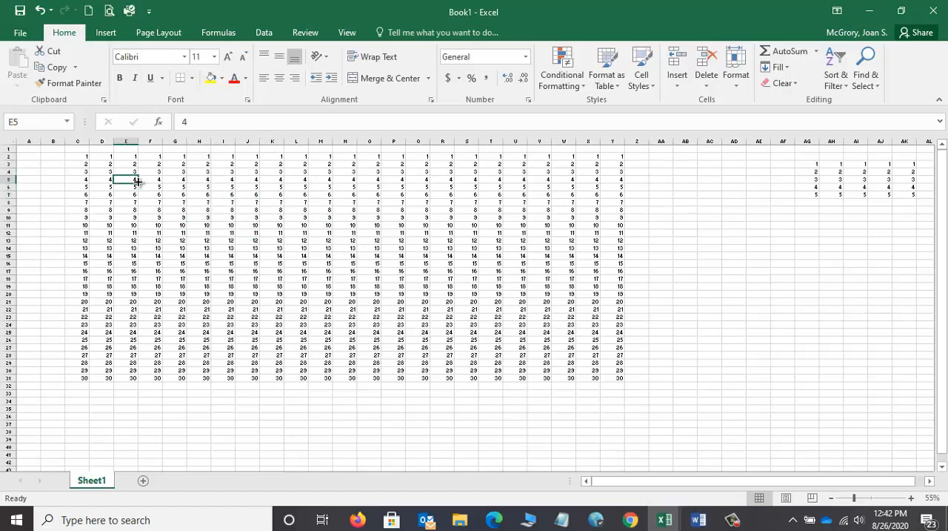
Step: Select the whole column of numbers C2:C31 starting from C2 and dismiss the Quick Analysis gallery
left_click(82, 156)
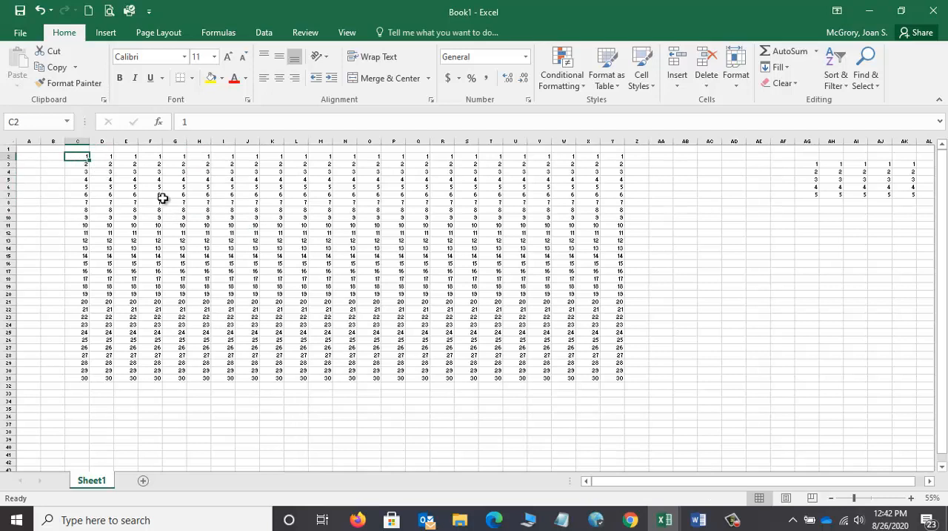
key("shift+Down")
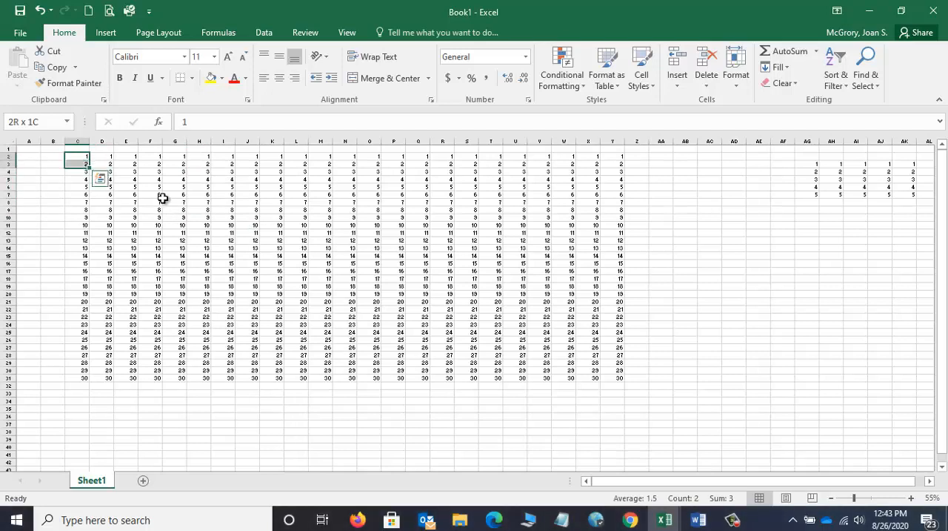
key("shift+Down")
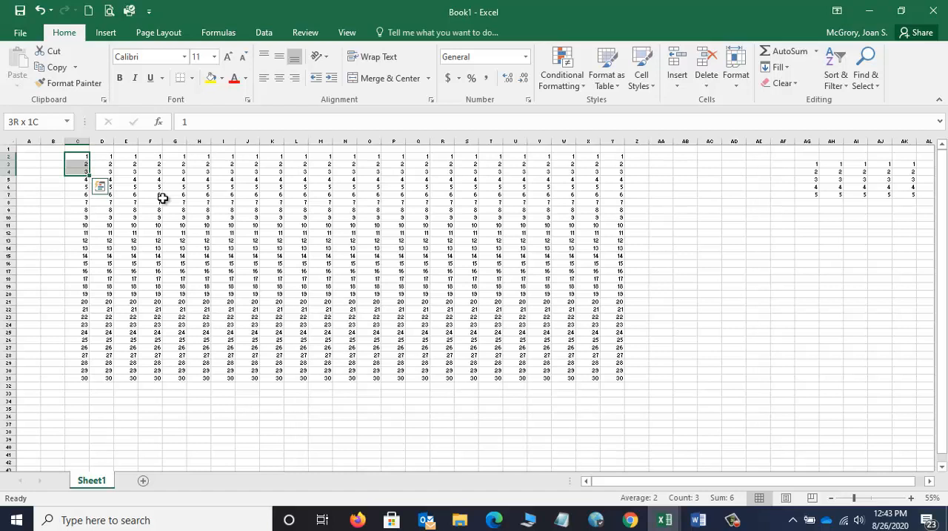
key("ctrl+shift+Down")
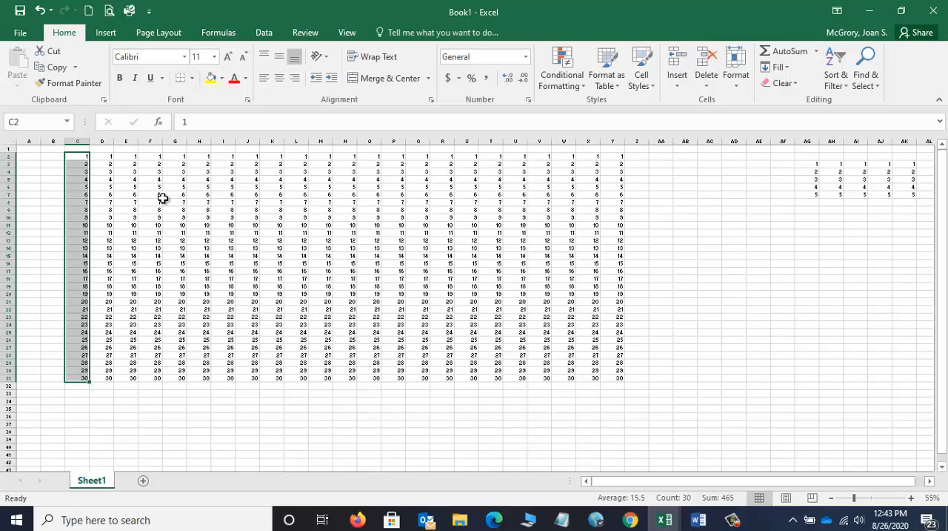
key("ctrl+q")
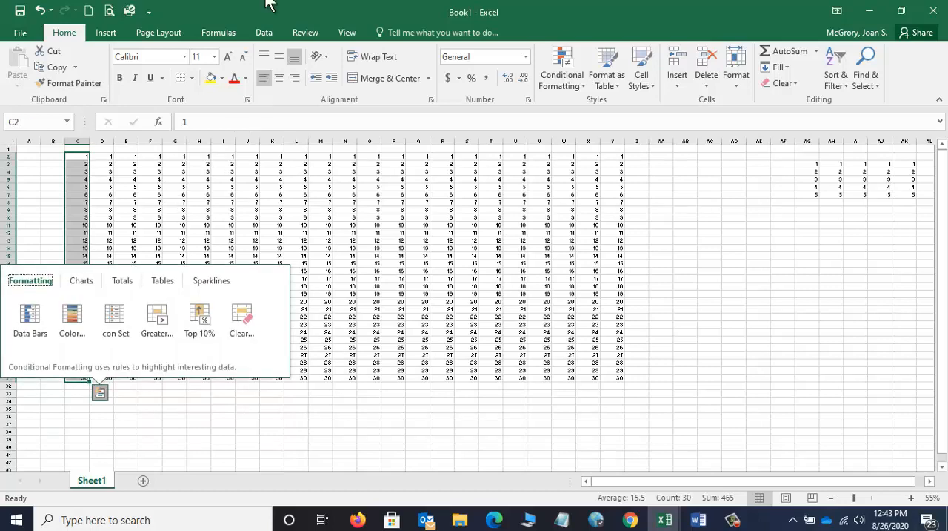
left_click(255, 6)
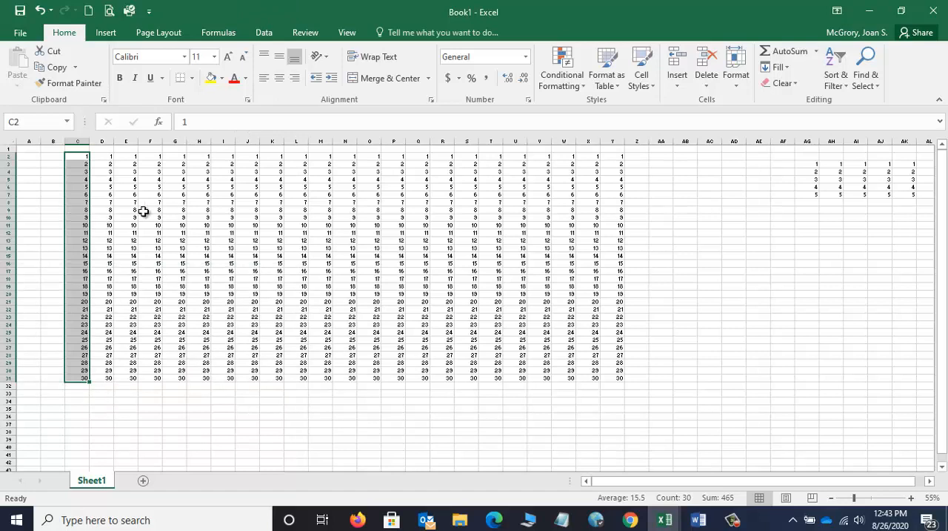
Step: Extend the selection across to the last worksheet column, shrink it back to C2:Y31 and release it by selecting N15
key("ctrl+shift+Right")
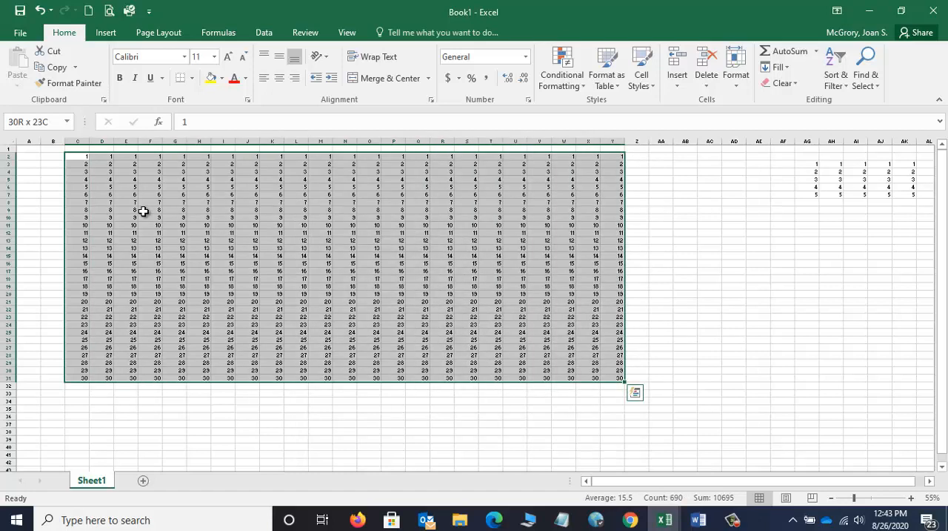
key("ctrl+shift+Right")
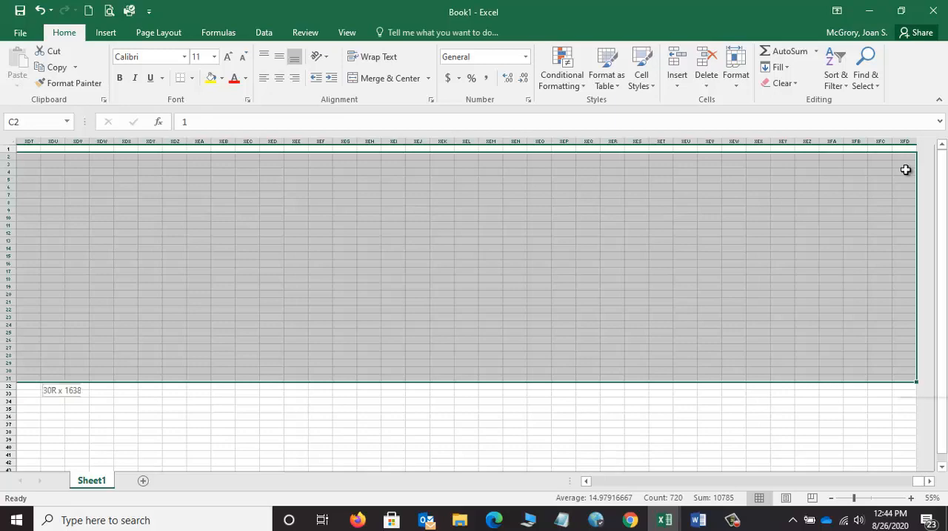
key("ctrl+shift+Left")
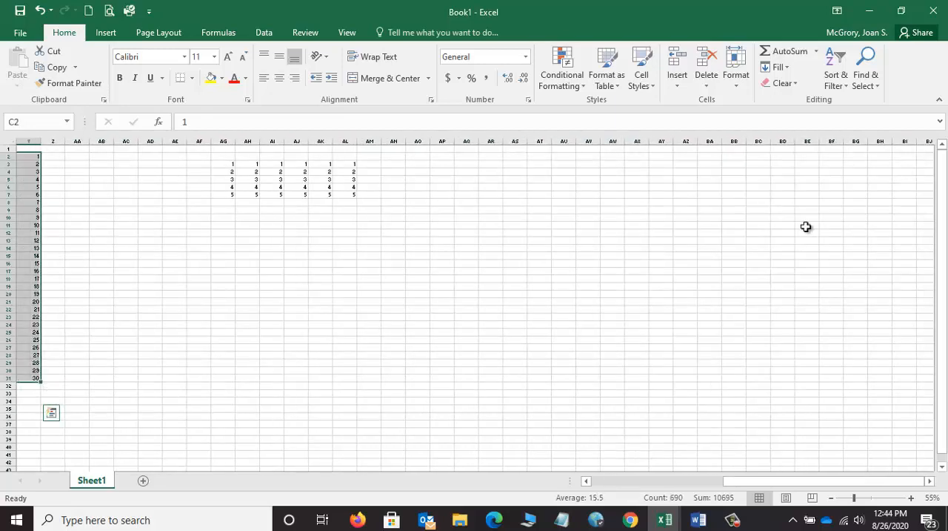
left_click_drag(787, 479, 612, 480)
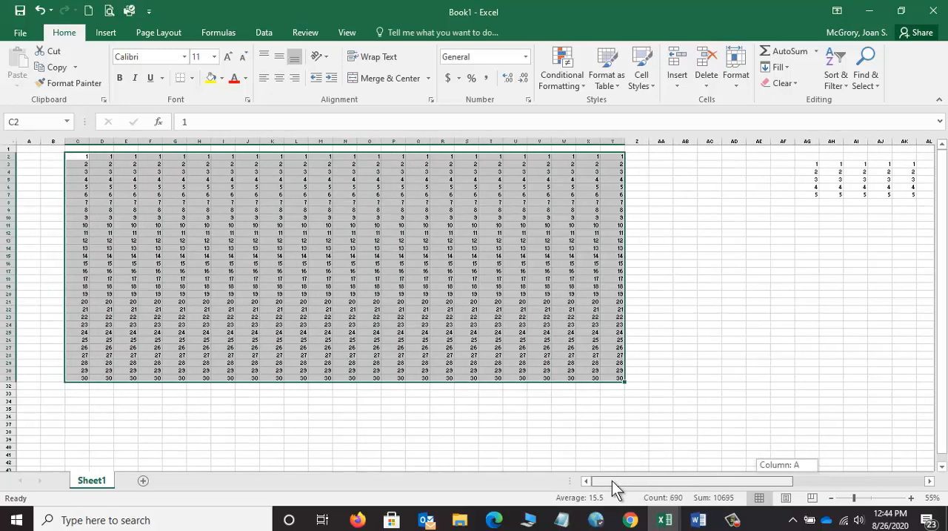
left_click(354, 257)
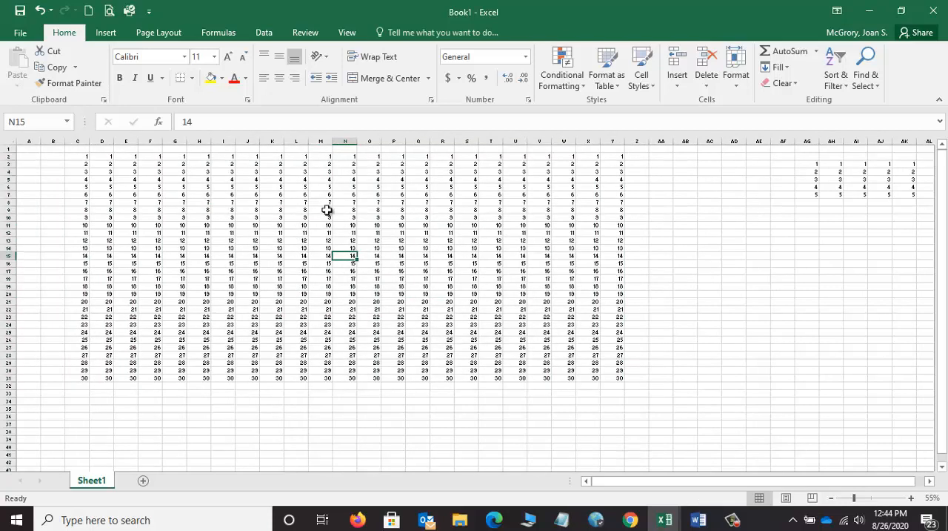
Step: Clear the numbers from M8:M16 to leave a gap in column M and deselect by choosing cell N16
left_click_drag(324, 209, 323, 264)
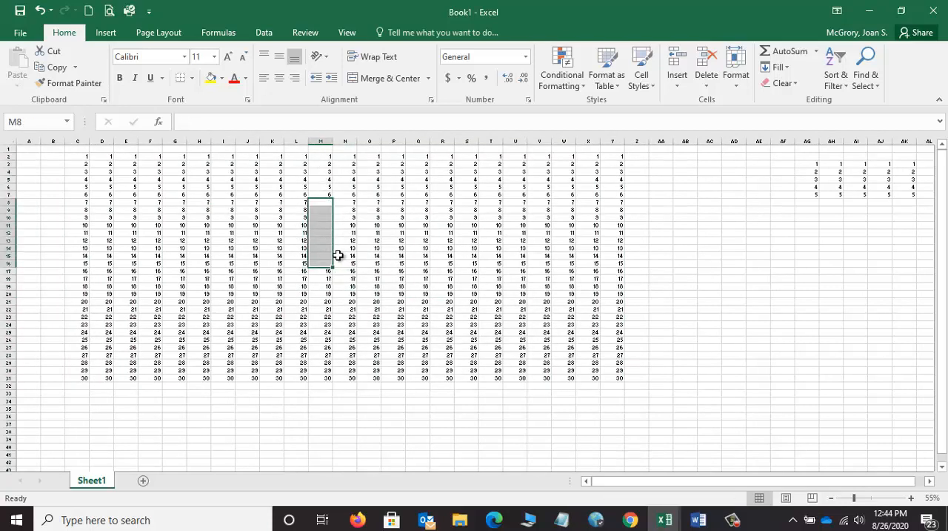
left_click(352, 264)
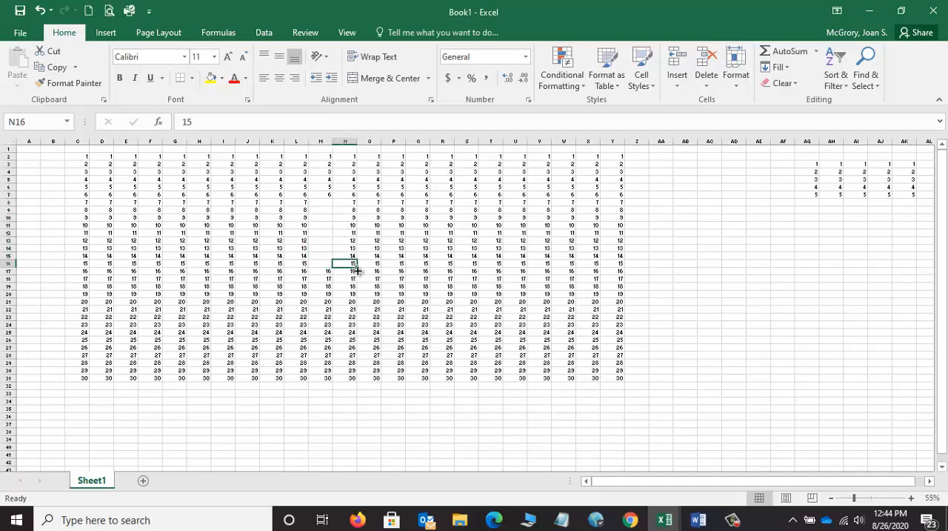
Step: Select the numbers above the gap in column M by extending from M2 down to M7
left_click(910, 500)
left_click(910, 499)
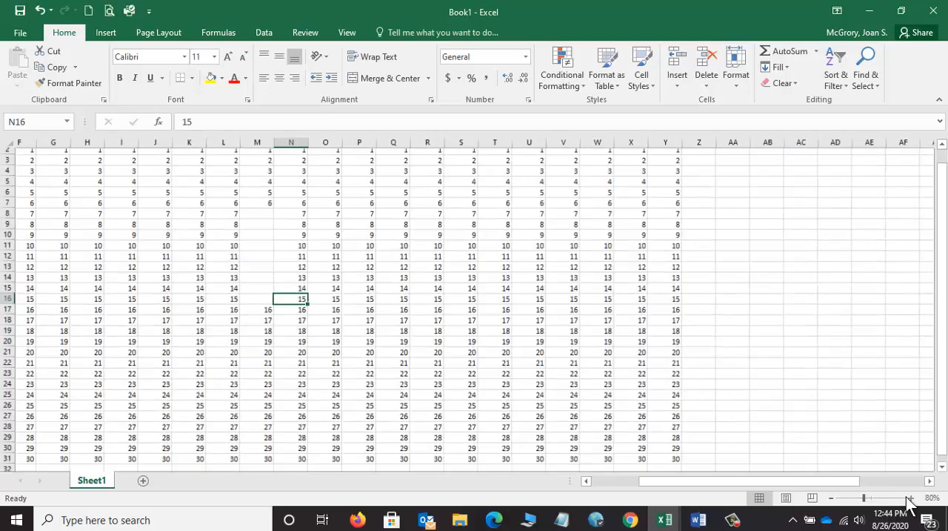
left_click(910, 499)
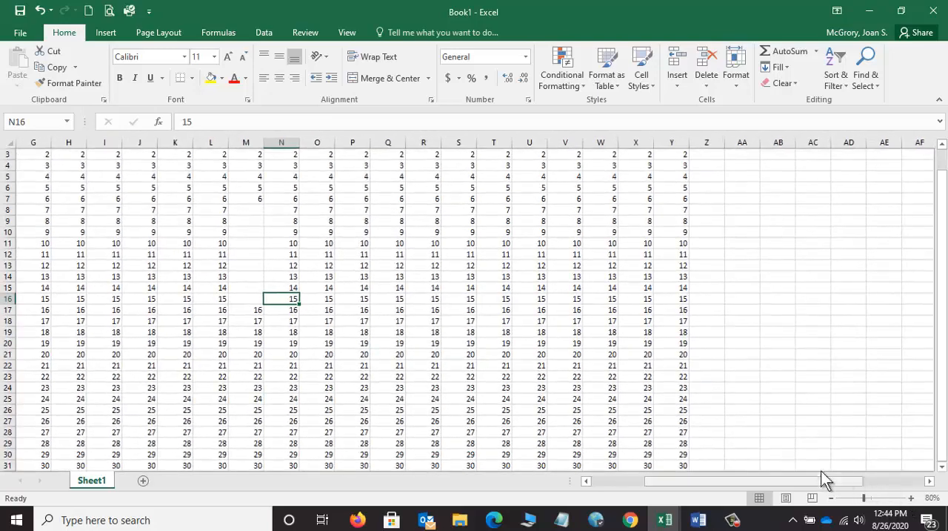
left_click(295, 156)
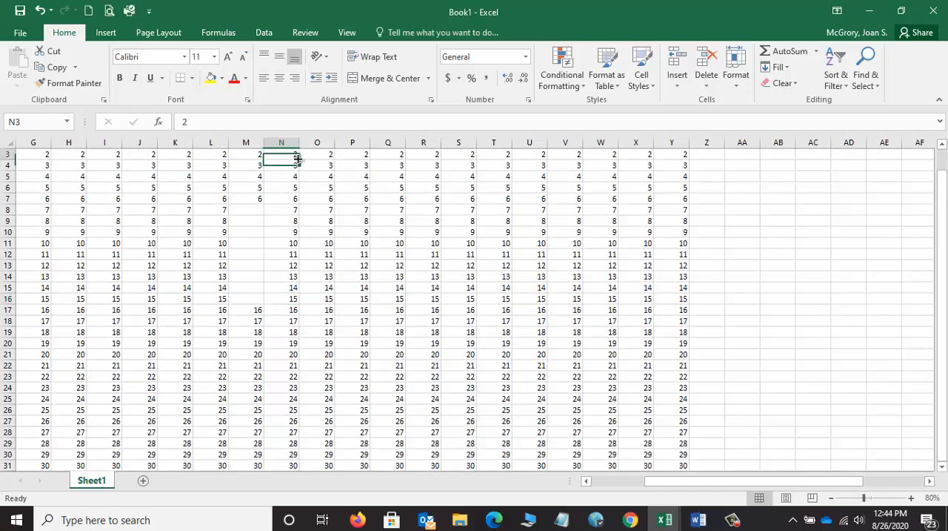
left_click(941, 145)
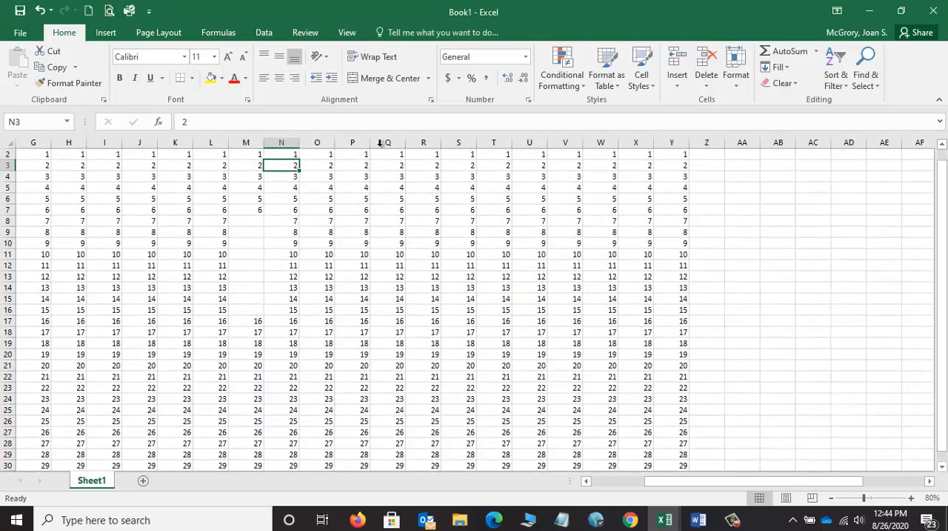
left_click(253, 155)
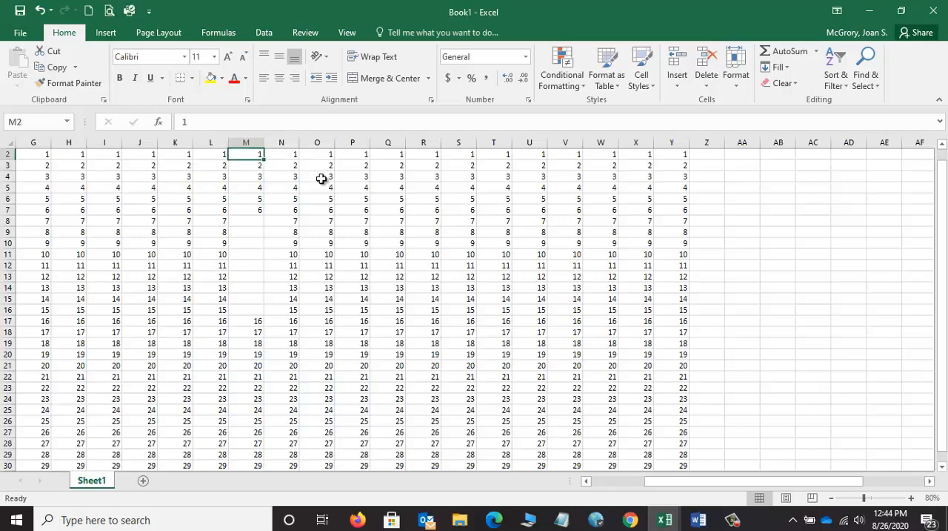
key("shift+Down")
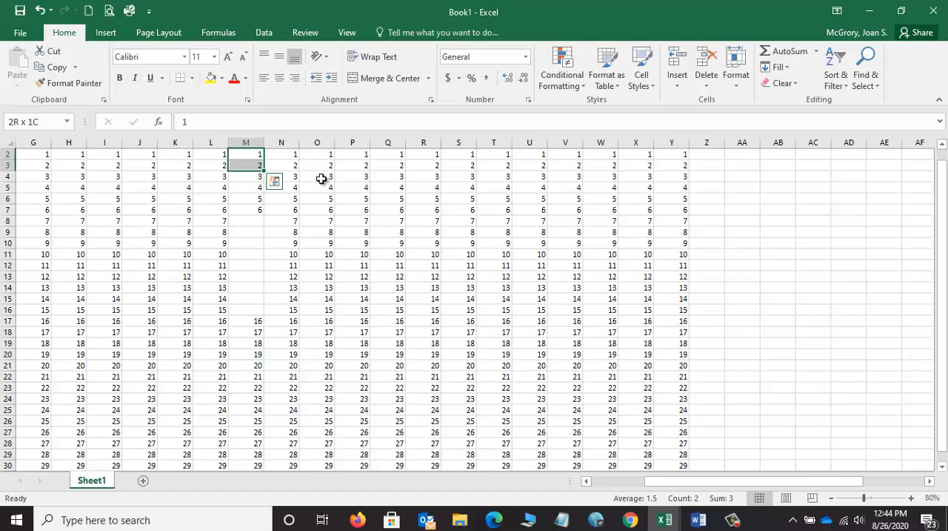
key("shift+Down")
key("shift+Down")
key("shift+Down")
key("shift+Down")
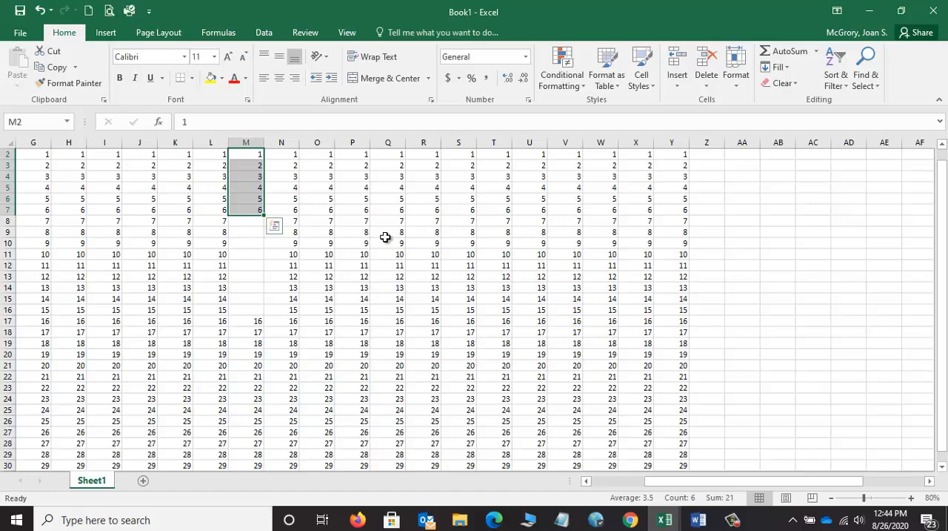
Step: Extend the column M selection across the gap to M17 and on to the last number in M31
key("ctrl+shift+Down")
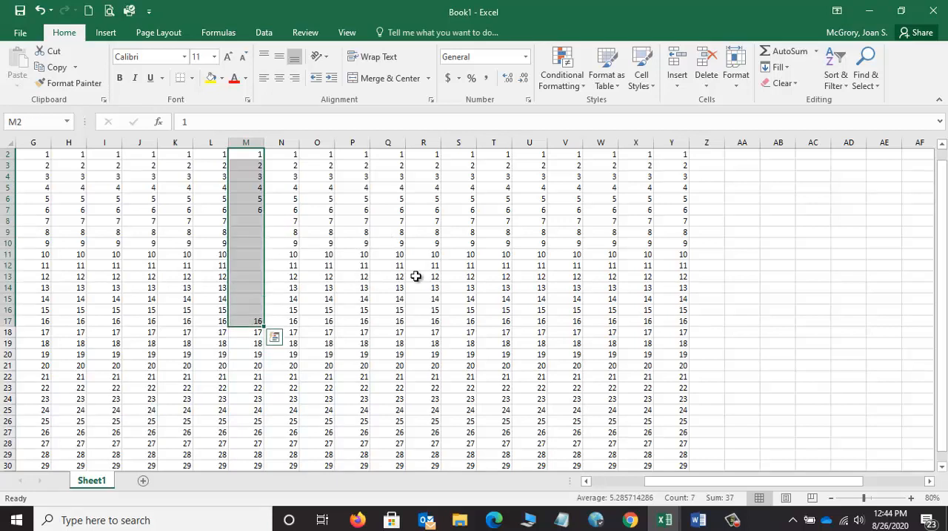
left_click_drag(943, 302, 943, 316)
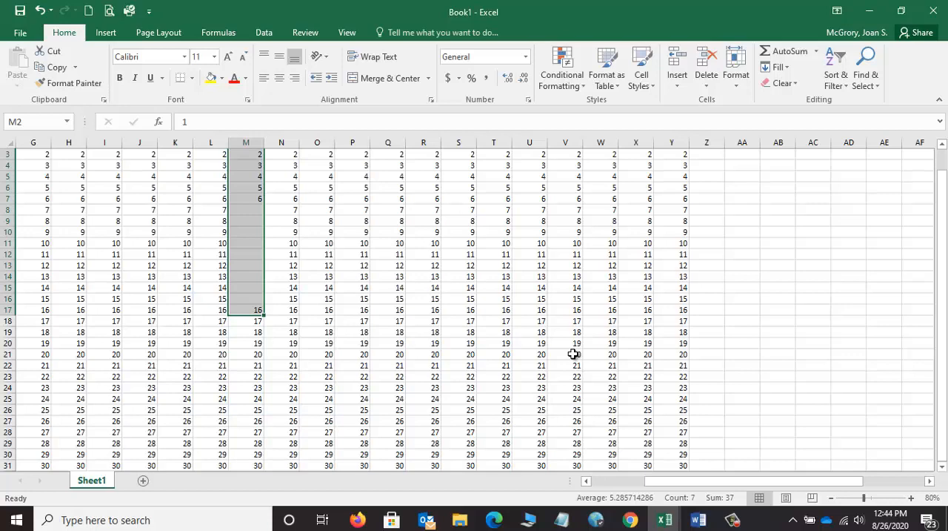
key("ctrl+shift+Down")
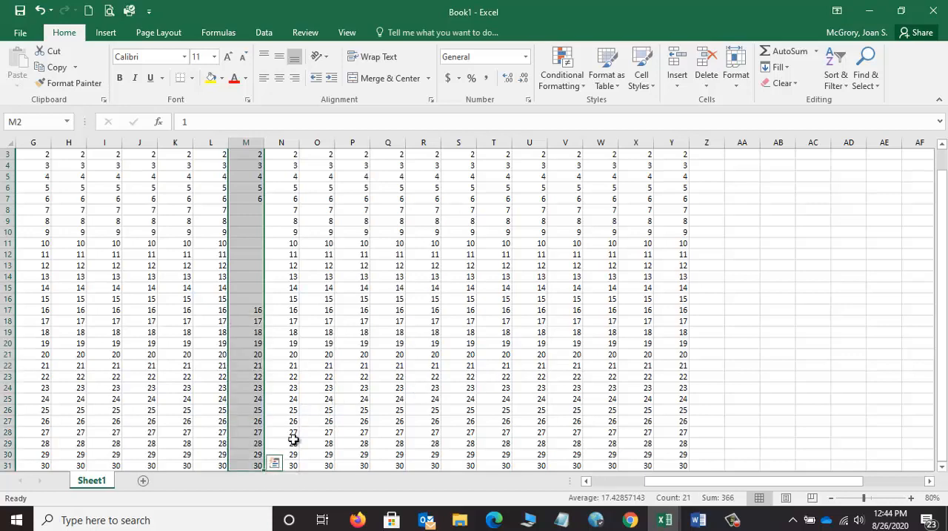
left_click(943, 466)
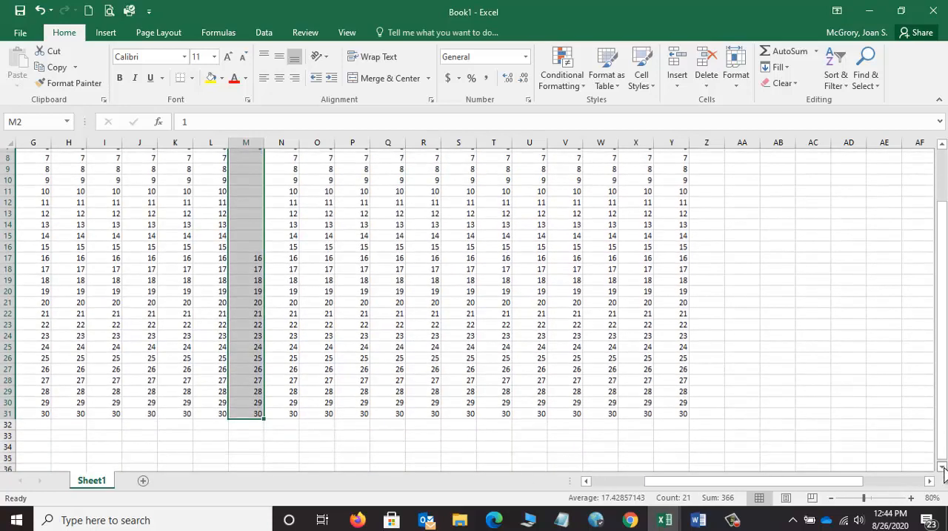
left_click(943, 468)
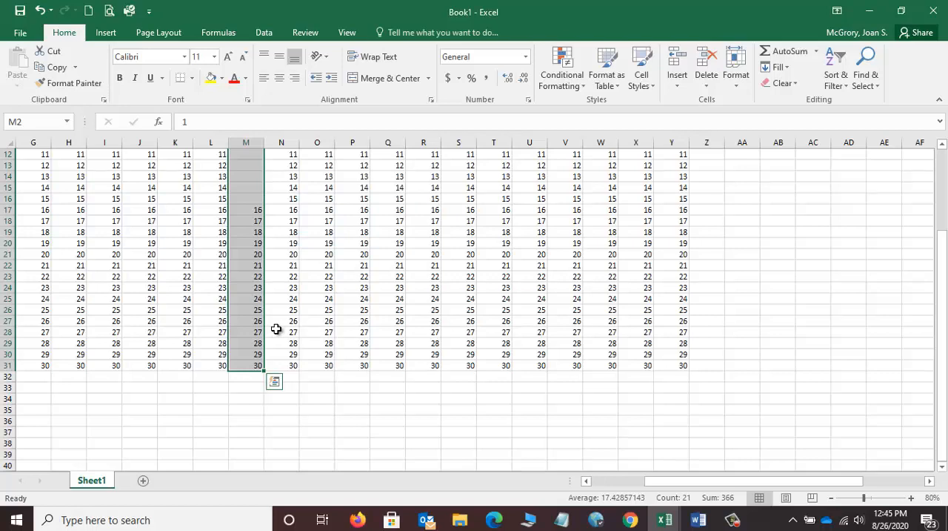
Step: Extend the column M selection to the last worksheet row, shrink it back to M2:M17 and release it by selecting J6
key("ctrl+shift+Down")
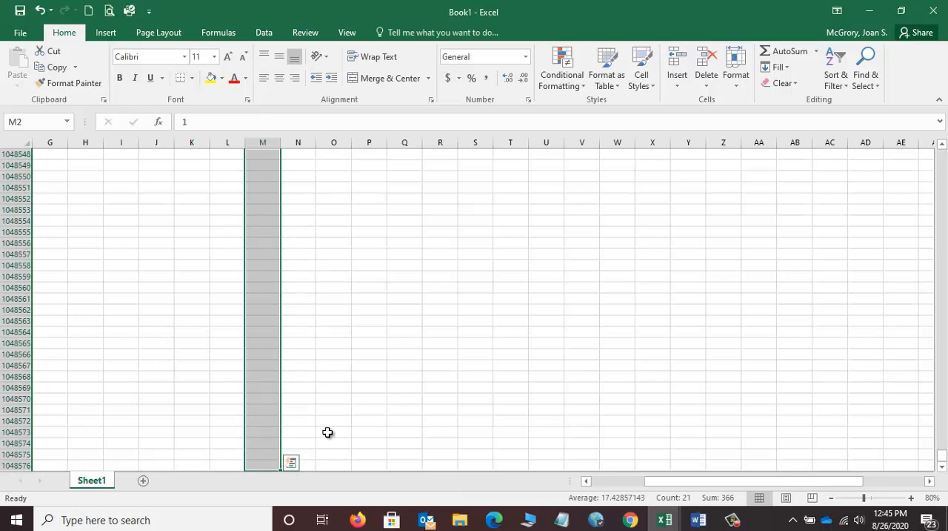
key("ctrl+shift+Up")
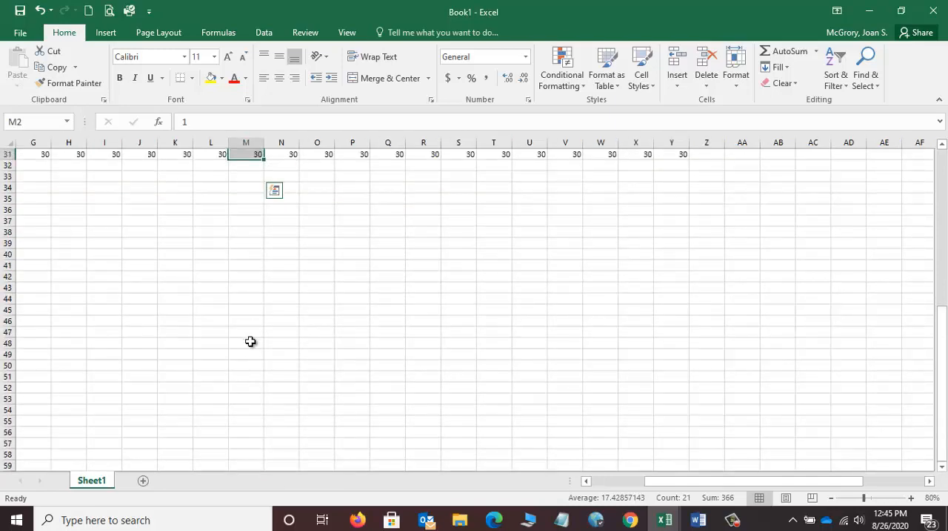
scroll(944, 148, "up", 3)
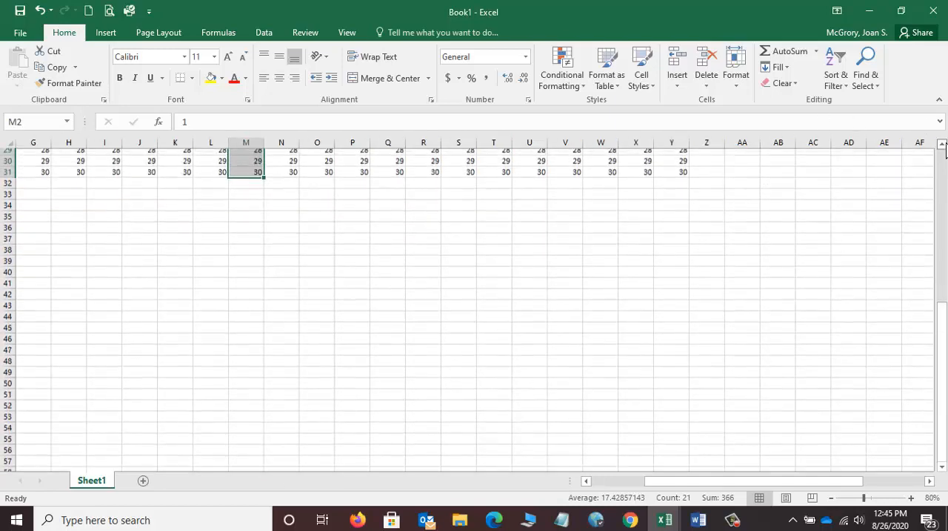
scroll(944, 148, "up", 4)
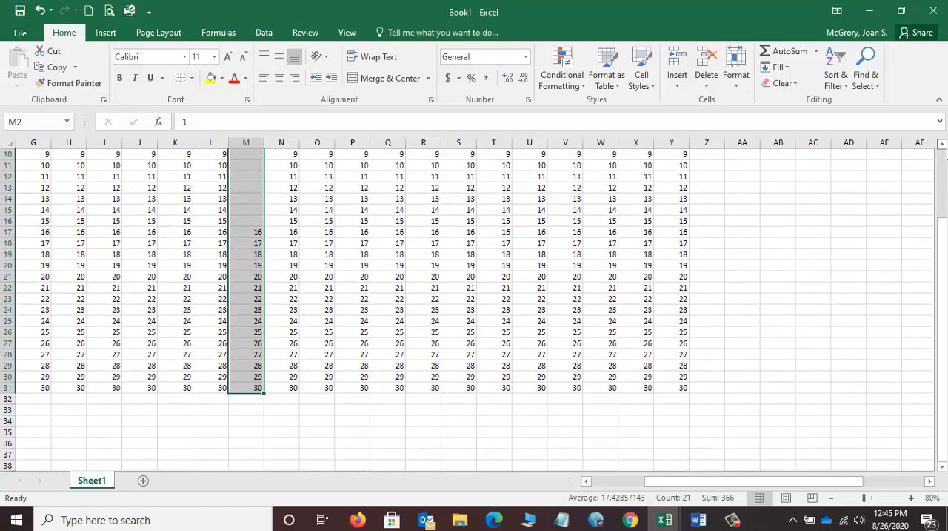
key("ctrl+shift+Up")
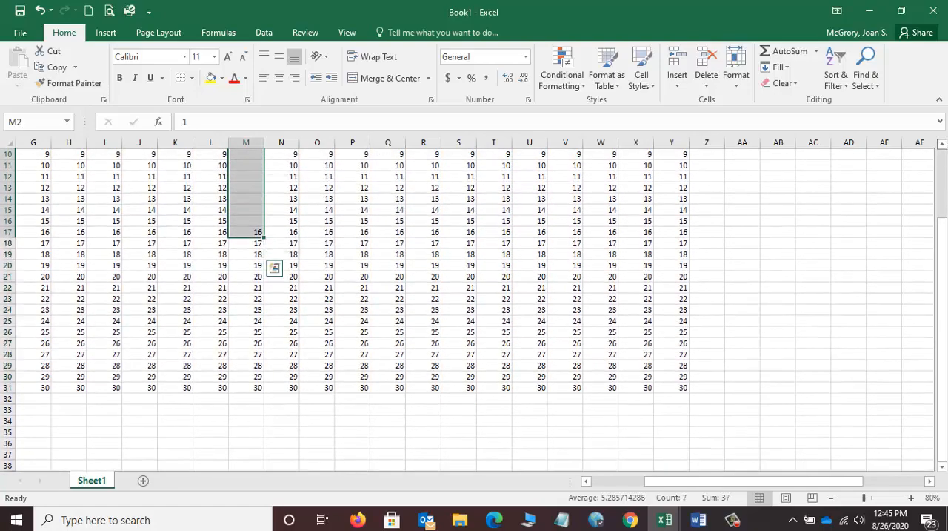
left_click_drag(947, 244, 944, 147)
left_click(152, 210)
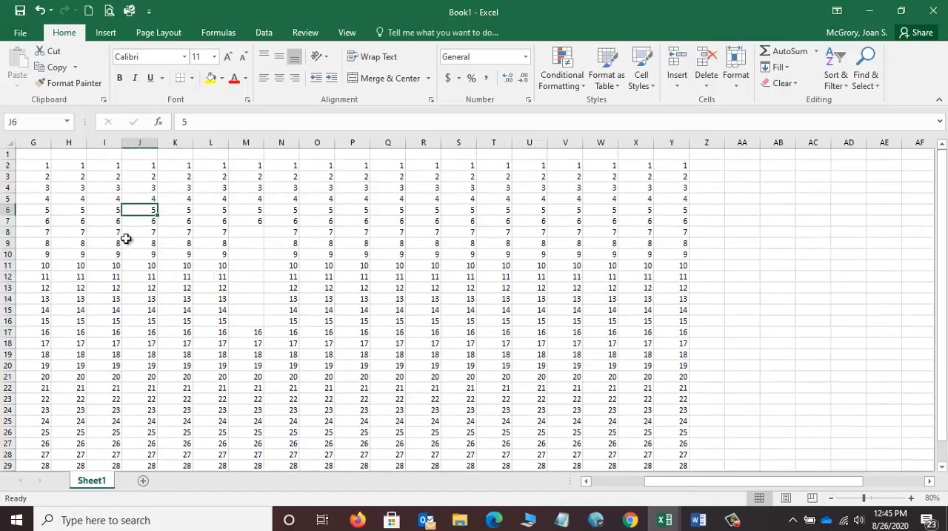
Step: Extend a selection from E3 down column E to E31 and release it by selecting cell O16
left_click_drag(693, 484, 605, 483)
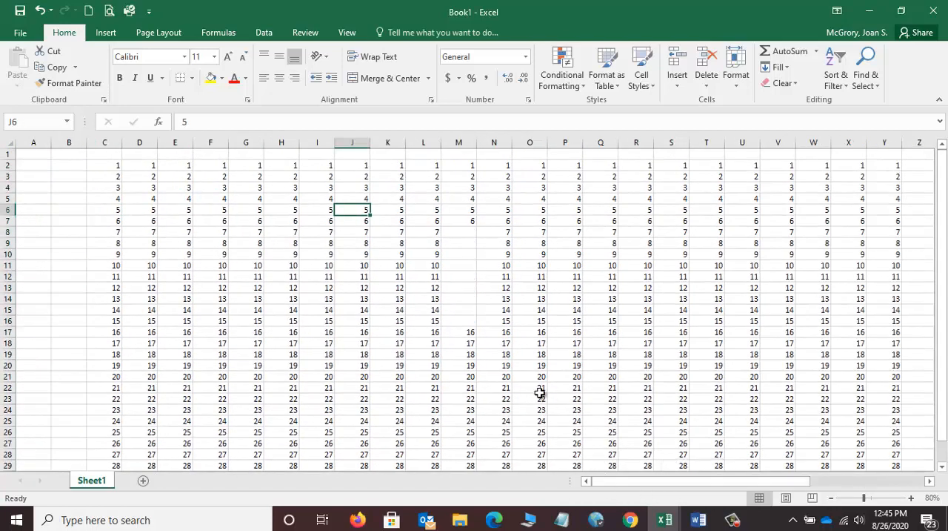
left_click(316, 265)
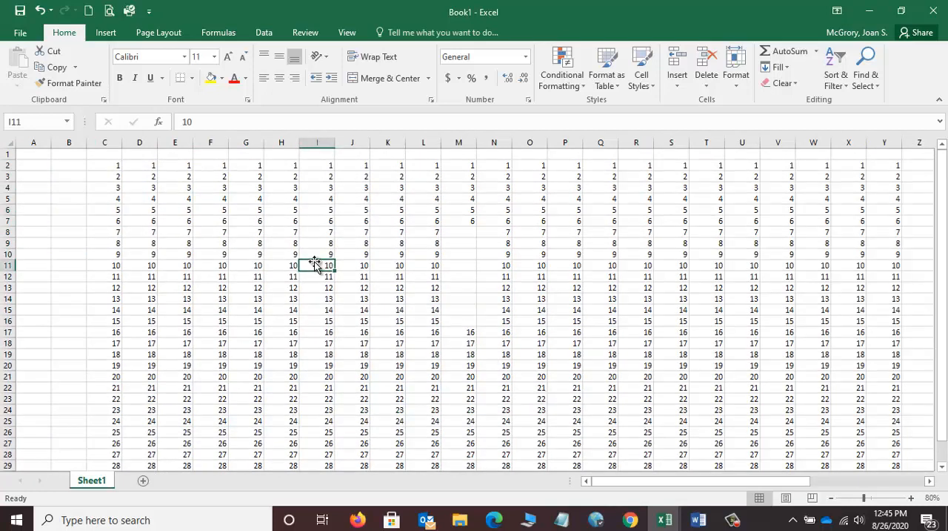
left_click(186, 175)
key("shift+Down")
key("shift+Down")
key("shift+Down")
key("shift+Down")
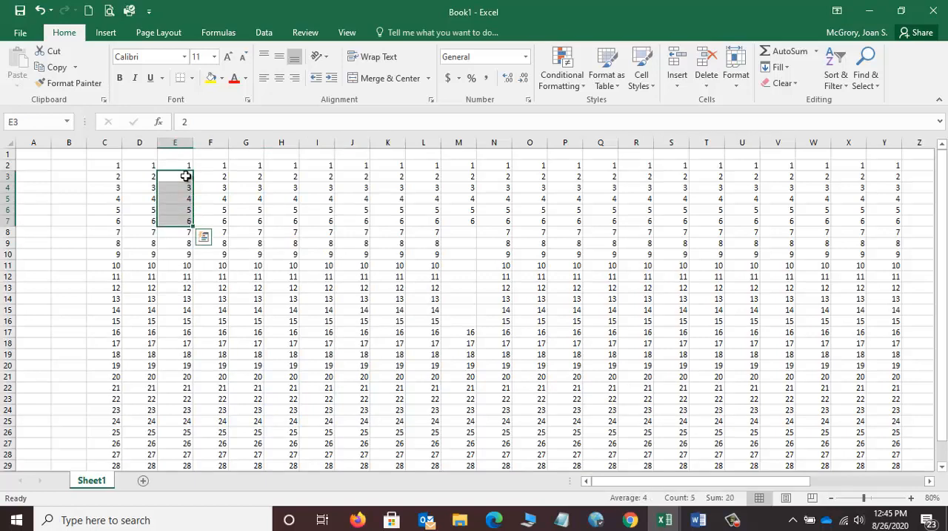
key("shift+Down")
key("shift+Down")
key("shift+Down")
key("shift+Down")
key("shift+Down")
key("shift+Down")
key("shift+Down")
key("shift+Down")
key("shift+Down")
key("shift+Down")
key("shift+Down")
key("shift+Down")
key("shift+Down")
key("shift+Down")
key("shift+Down")
key("shift+Down")
key("shift+Down")
key("shift+Down")
key("shift+Down")
key("shift+Down")
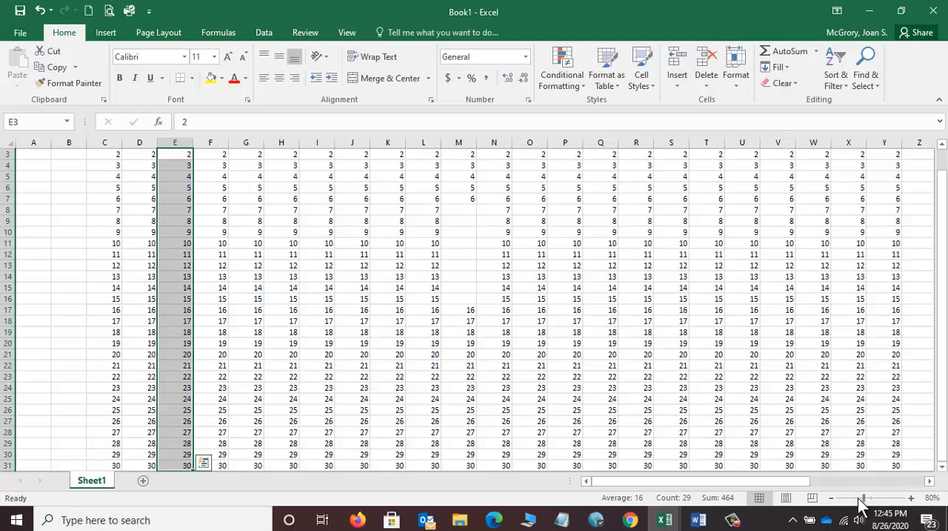
left_click_drag(864, 497, 858, 498)
left_click(440, 286)
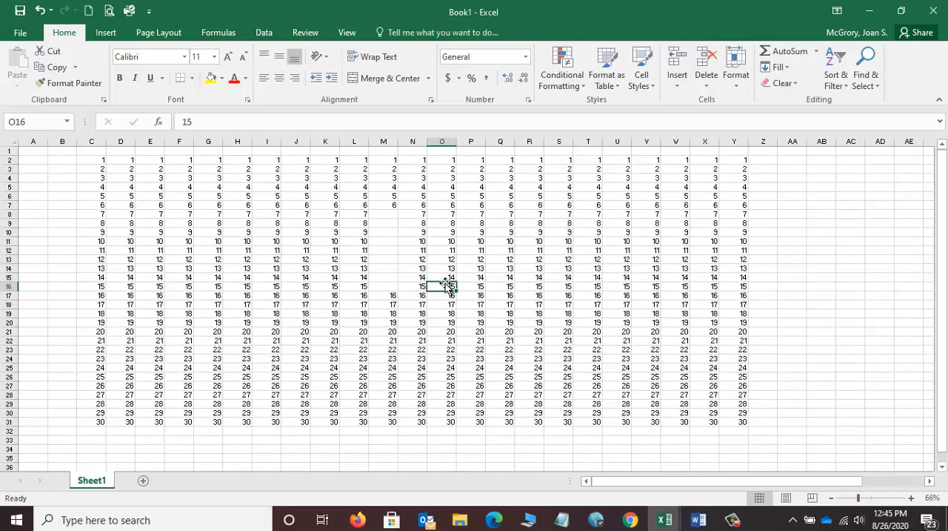
Step: Move the block V6:Y11 to the empty area AA6:AD11
left_click(931, 480)
left_click(930, 480)
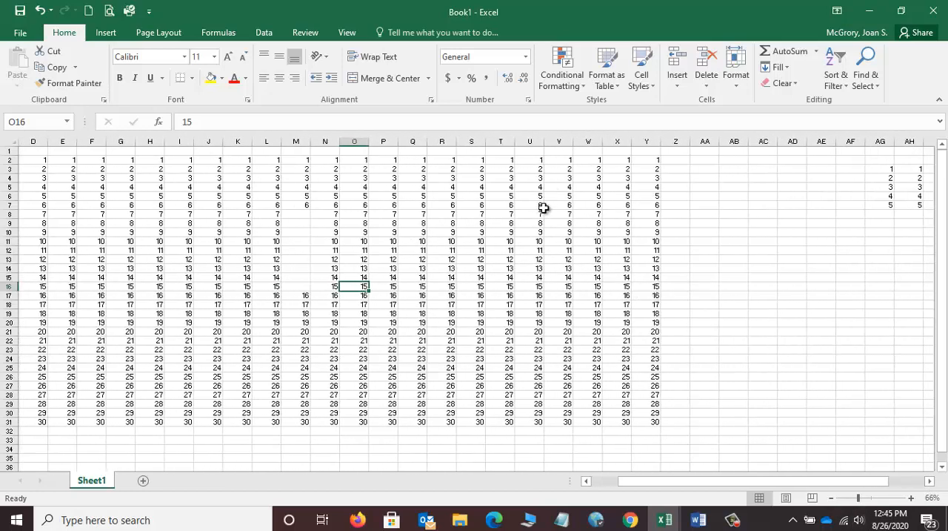
left_click_drag(552, 196, 635, 242)
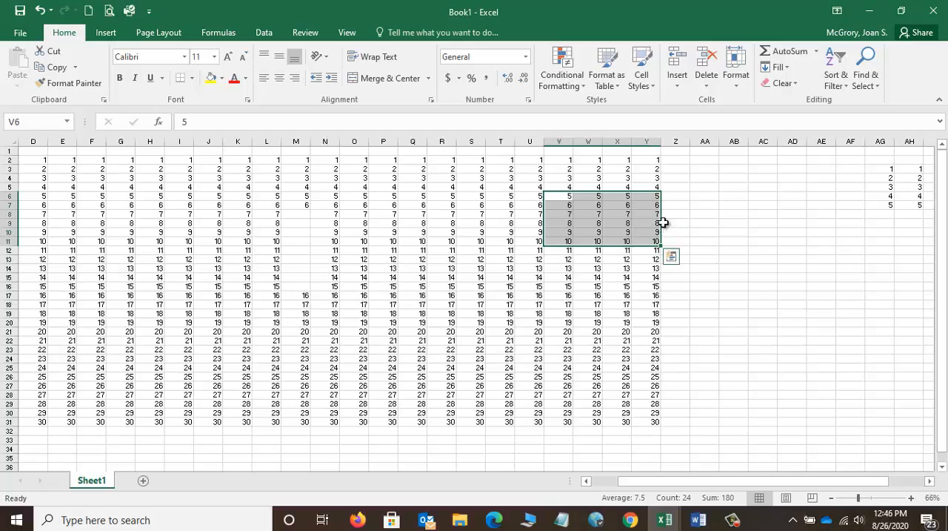
left_click_drag(663, 222, 663, 220)
left_click_drag(725, 223, 805, 259)
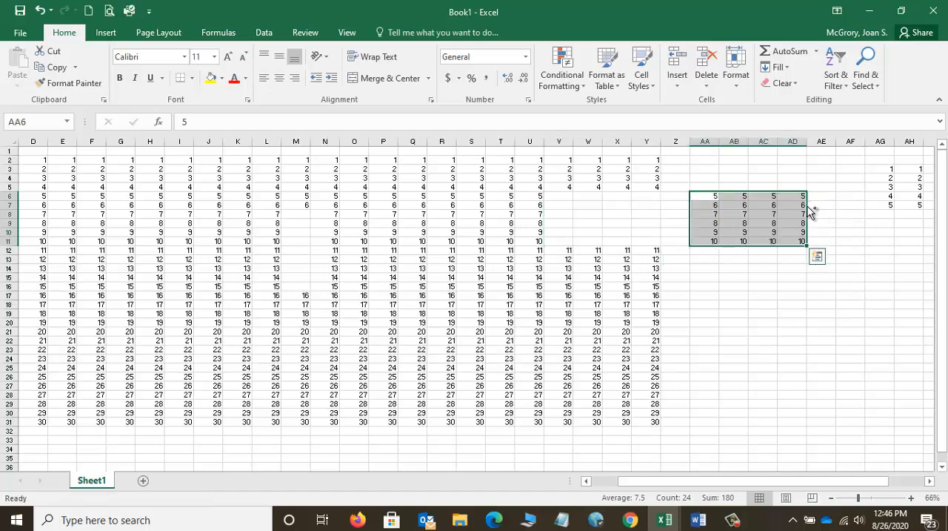
Step: Copy the block AA6:AD11 to AA14:AD19 and undo the copy
left_click_drag(812, 213, 787, 280)
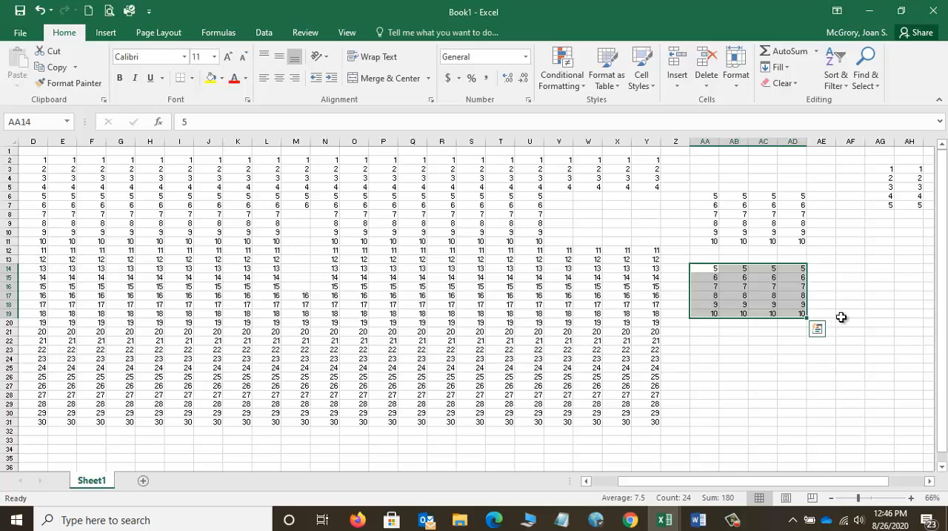
key("ctrl+z")
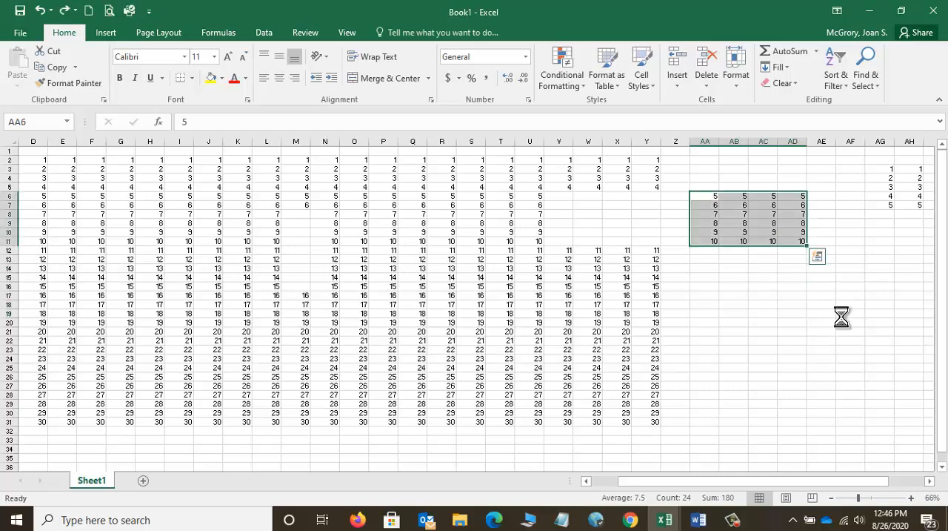
Step: Undo the move of the number block to AA6:AD11 and the earlier clearing of M8:M16
key("ctrl+z")
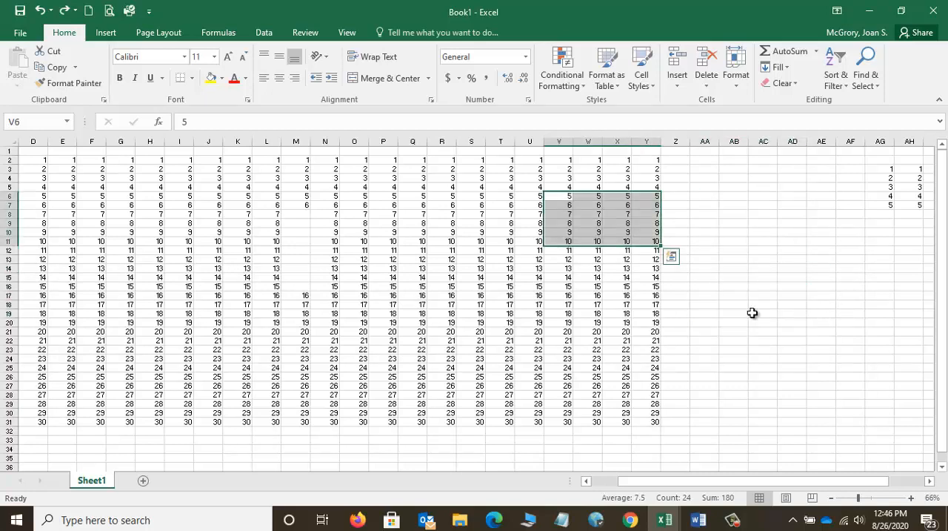
key("ctrl+z")
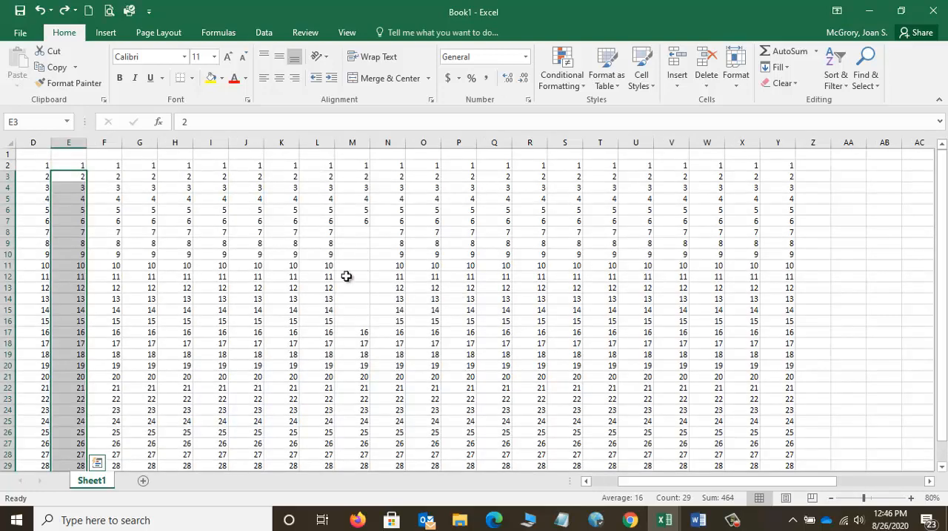
left_click(386, 321)
scroll(358, 277, "down", 1)
scroll(333, 240, "down", 1)
scroll(299, 232, "down", 1)
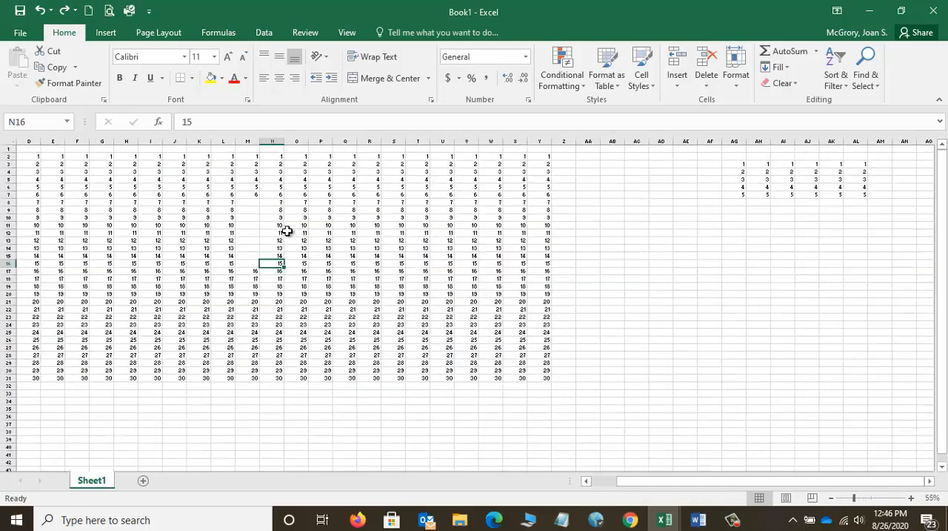
key("ctrl+z")
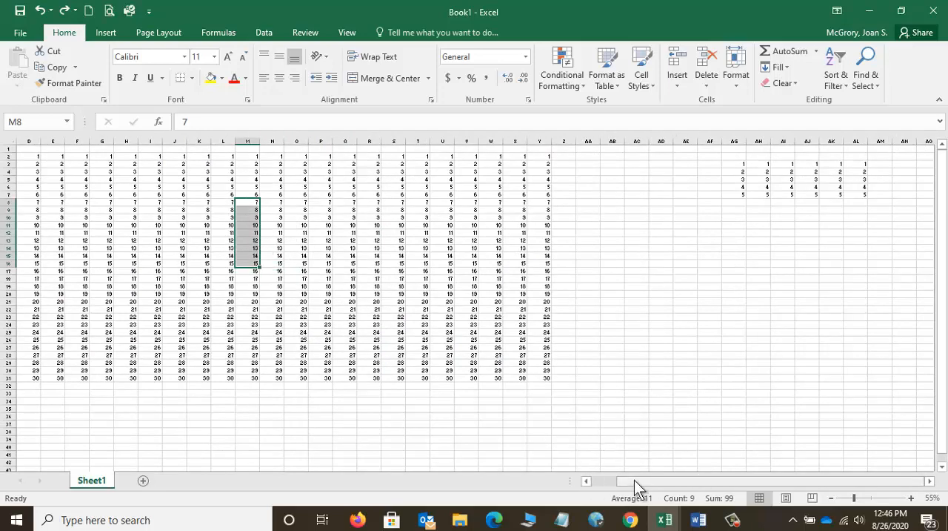
Step: Enter the month headings Jan, Feb and Mar in cells C1, D1 and E1 above the number columns
left_click_drag(634, 479, 588, 483)
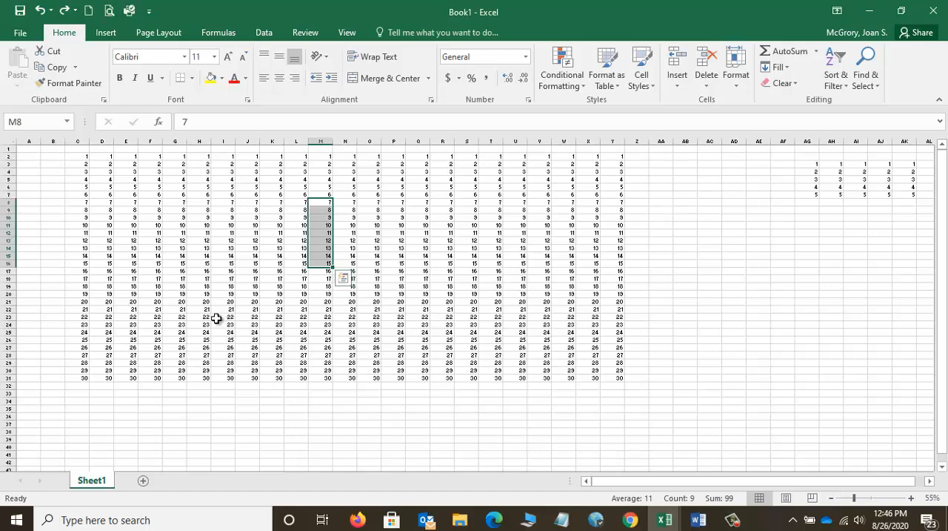
left_click(82, 150)
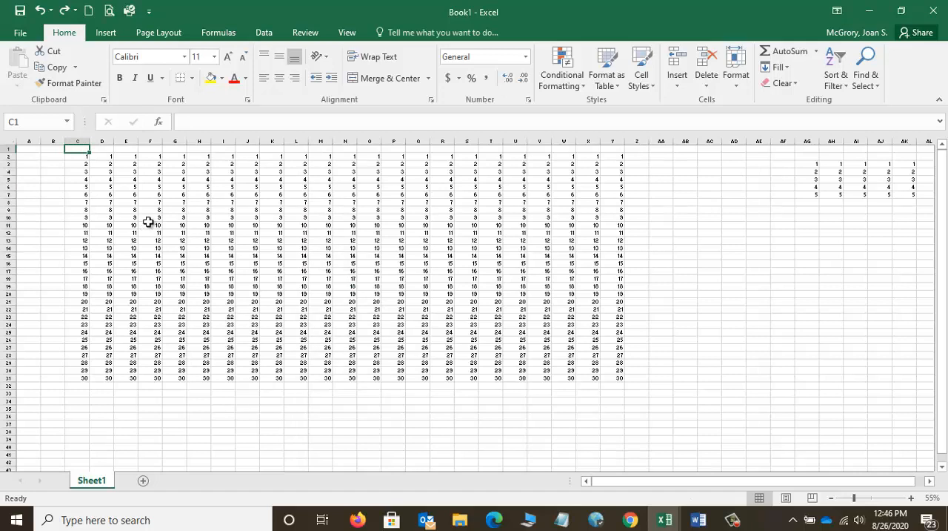
type("Jan")
key("Tab")
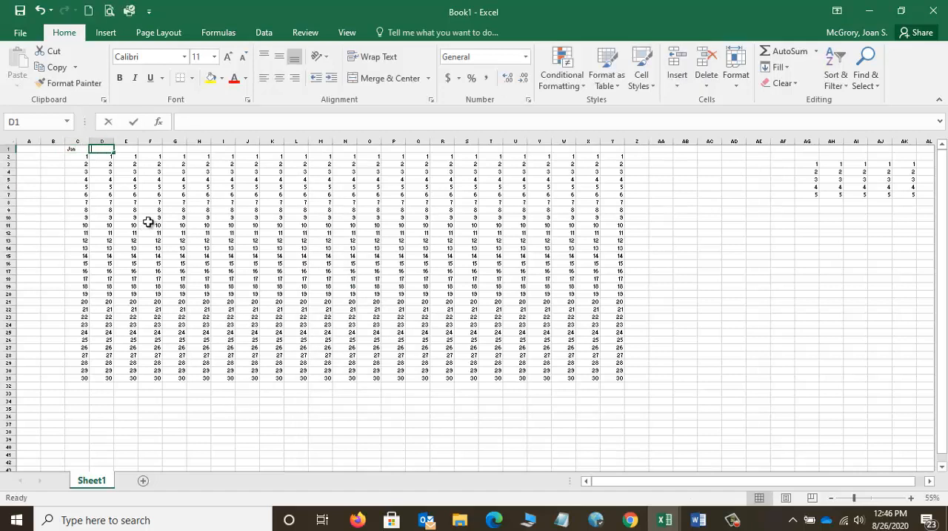
type("Feb")
key("Tab")
type("Mar")
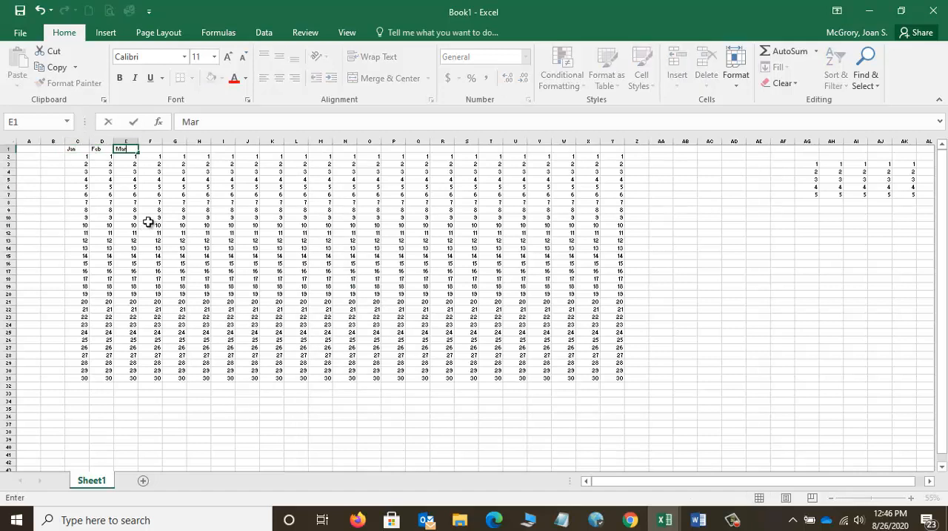
key("Tab")
Step: Fill the month series from C1:E1 across row 1 to Y1 and select the second Jan heading in O1
left_click(76, 148)
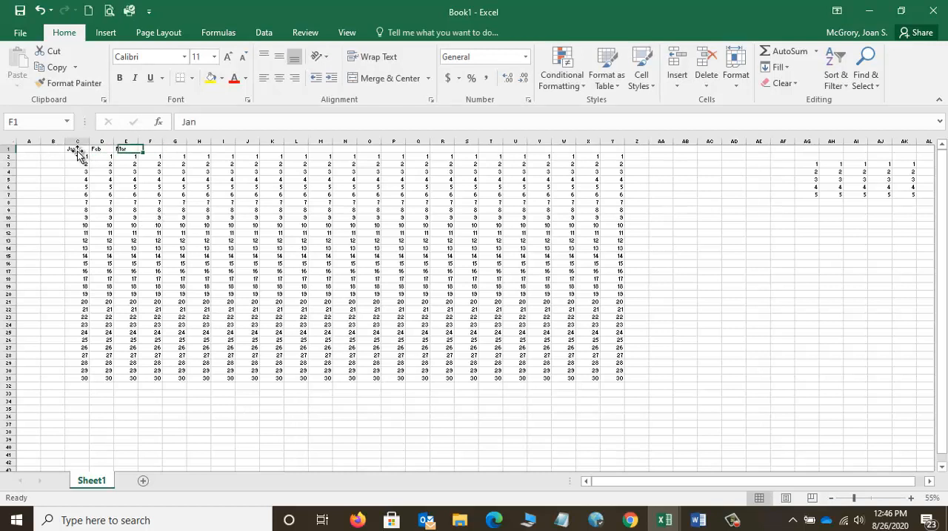
left_click_drag(72, 149, 127, 148)
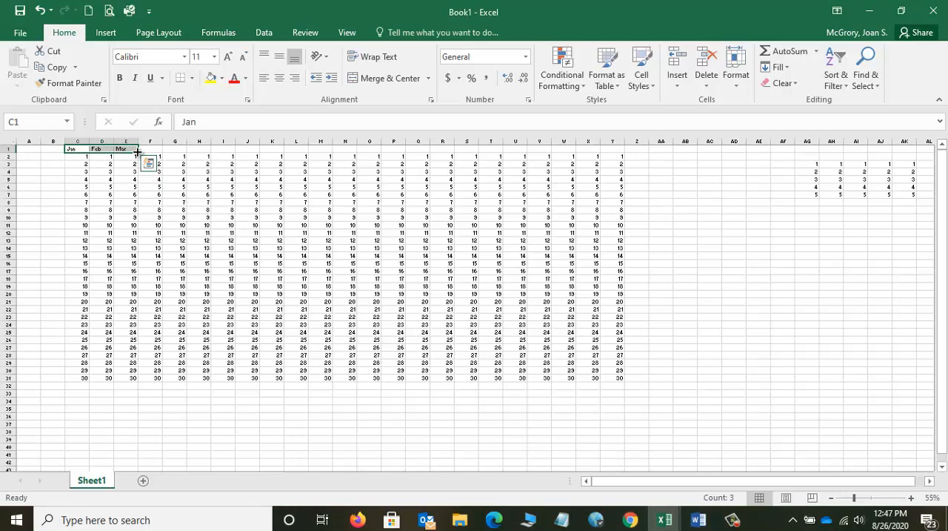
left_click_drag(137, 152, 621, 164)
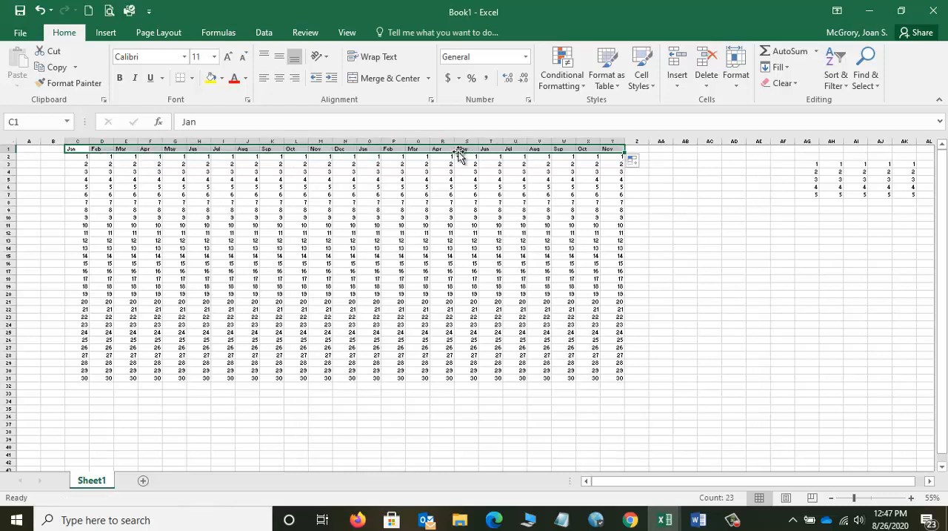
left_click(368, 150)
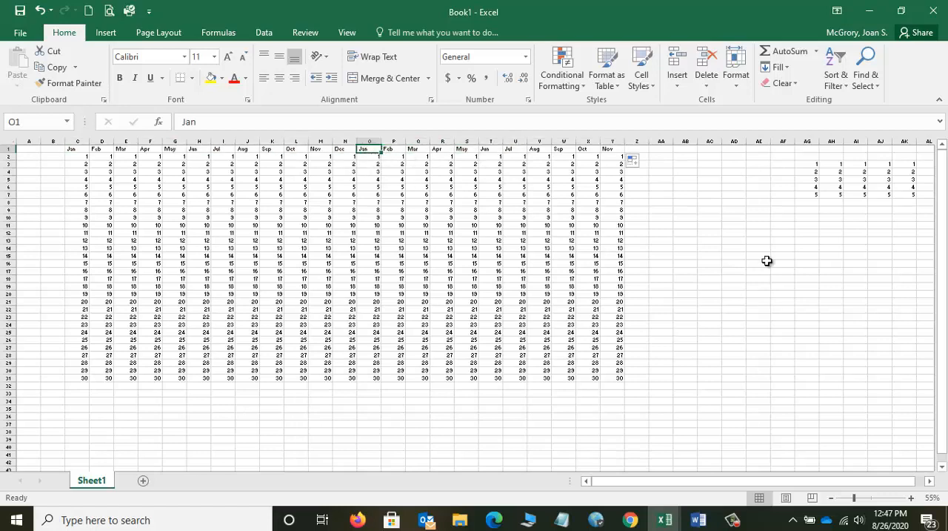
Step: Enter AutoSum totals for every number column at once in C32:Y32
left_click(912, 498)
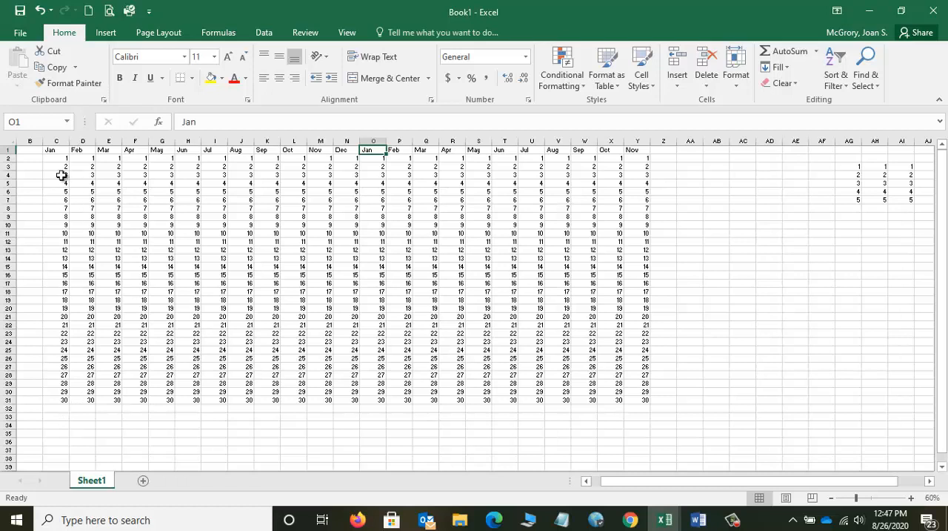
left_click_drag(55, 407, 641, 409)
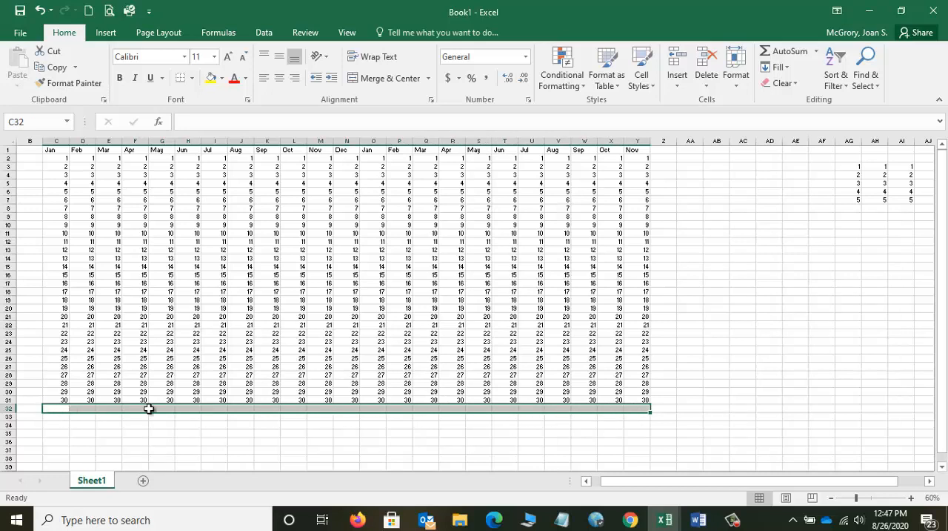
left_click(780, 53)
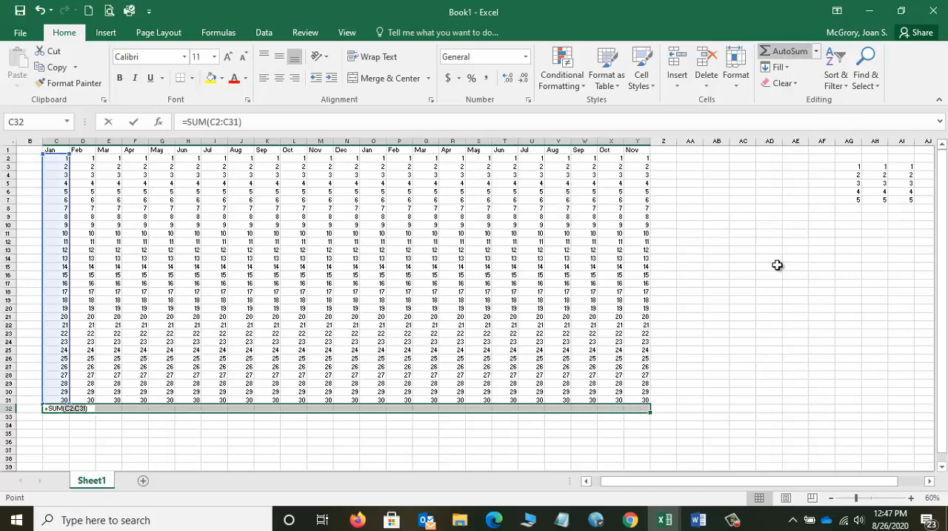
key("ctrl+Return")
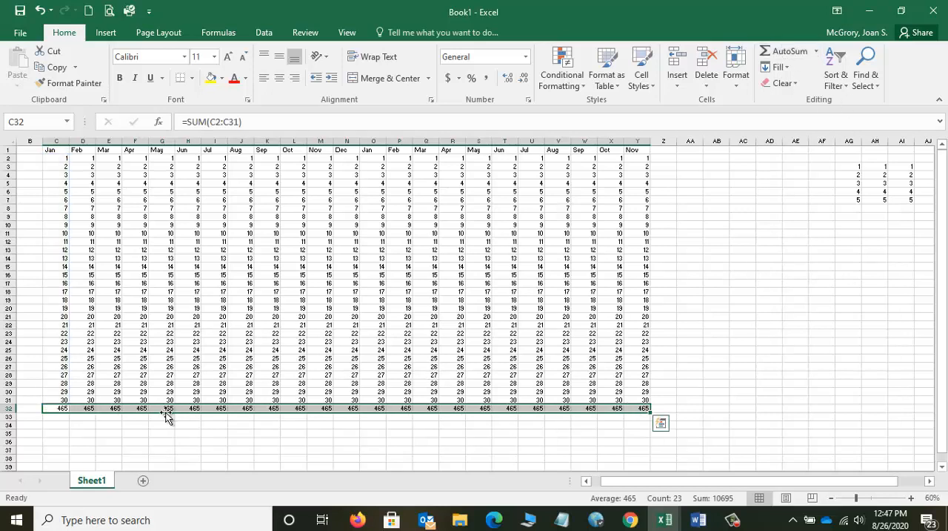
Step: Check the SUM formulas in row 32 cell by cell from the Jan column to the Dec column
left_click(64, 408)
left_click(88, 410)
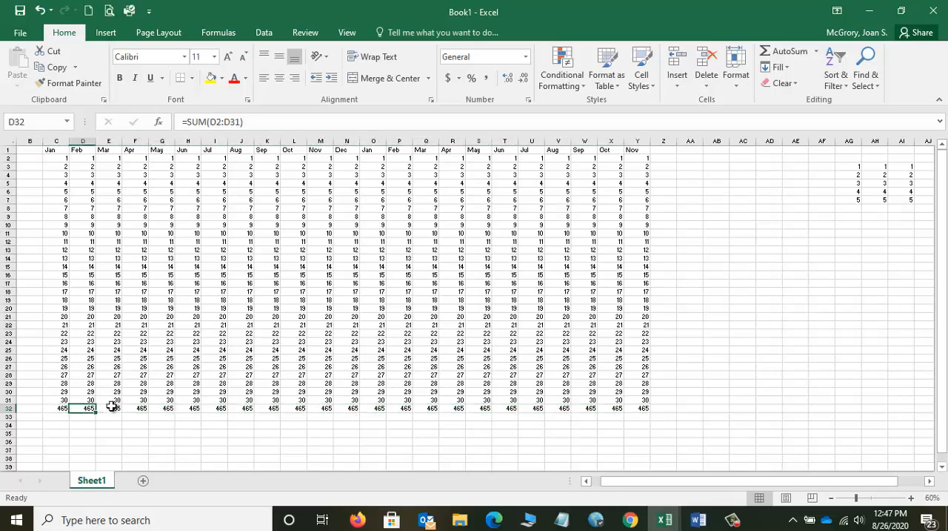
left_click(111, 407)
left_click(145, 410)
left_click(164, 409)
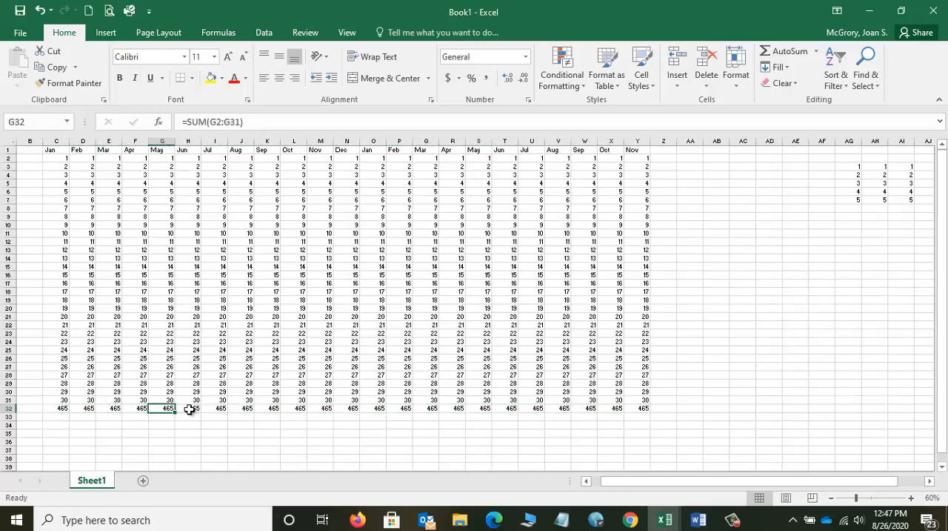
left_click(191, 409)
left_click(218, 409)
left_click(245, 409)
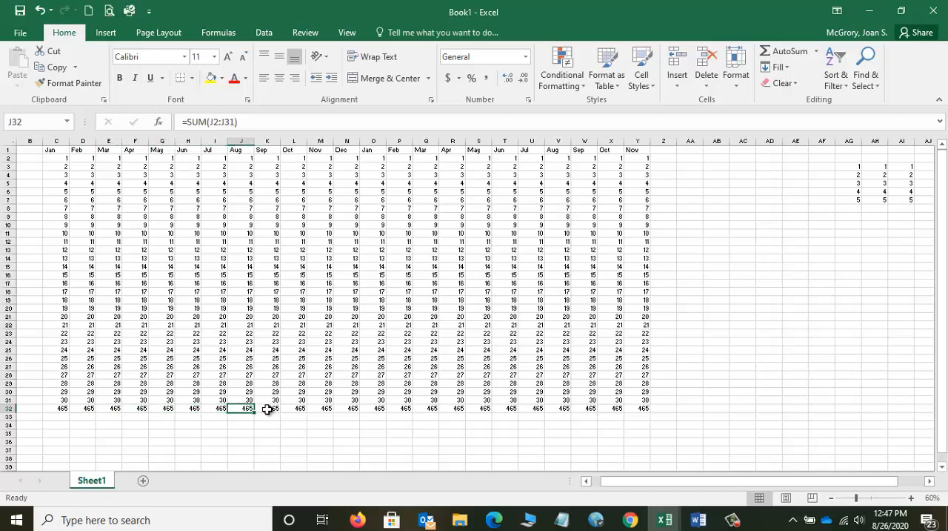
left_click(269, 408)
left_click(298, 408)
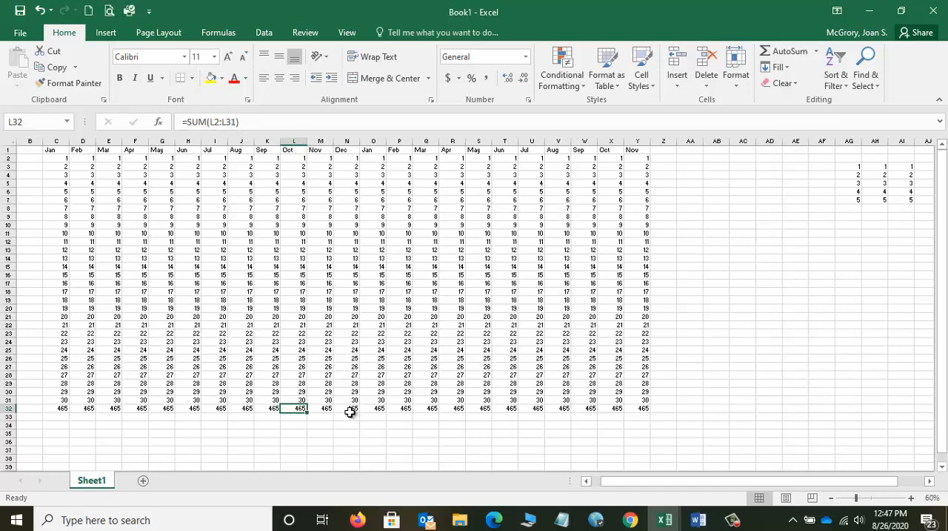
left_click_drag(350, 408, 349, 399)
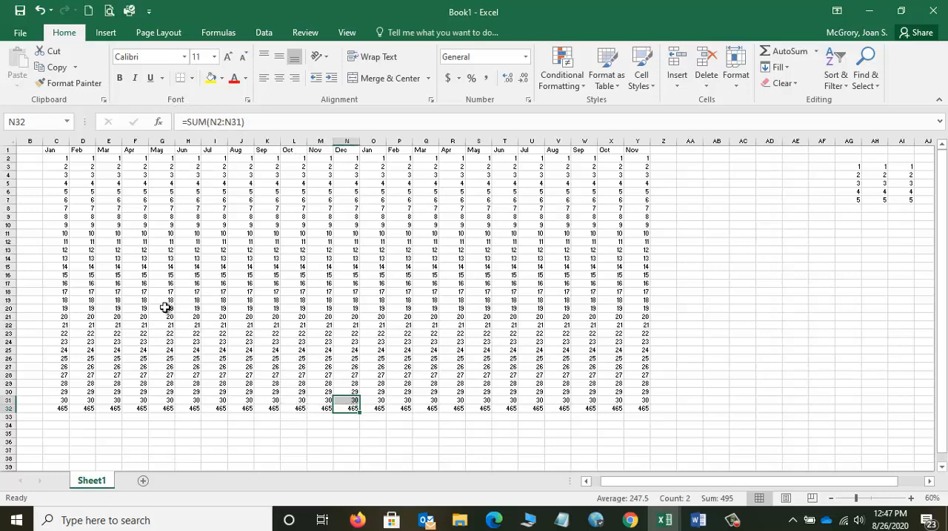
left_click(164, 216)
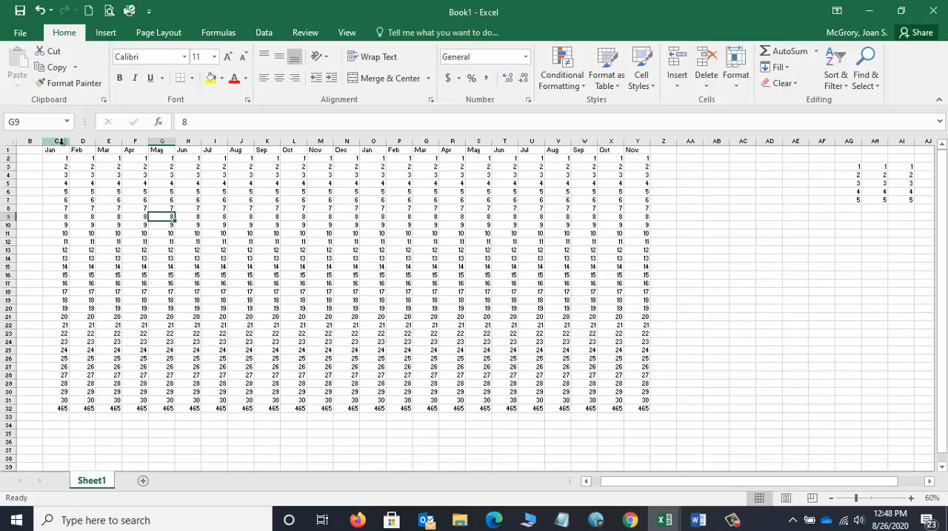
Step: Make the totals in C32:Y32 bold with a yellow fill and release the selection
left_click_drag(59, 408, 642, 408)
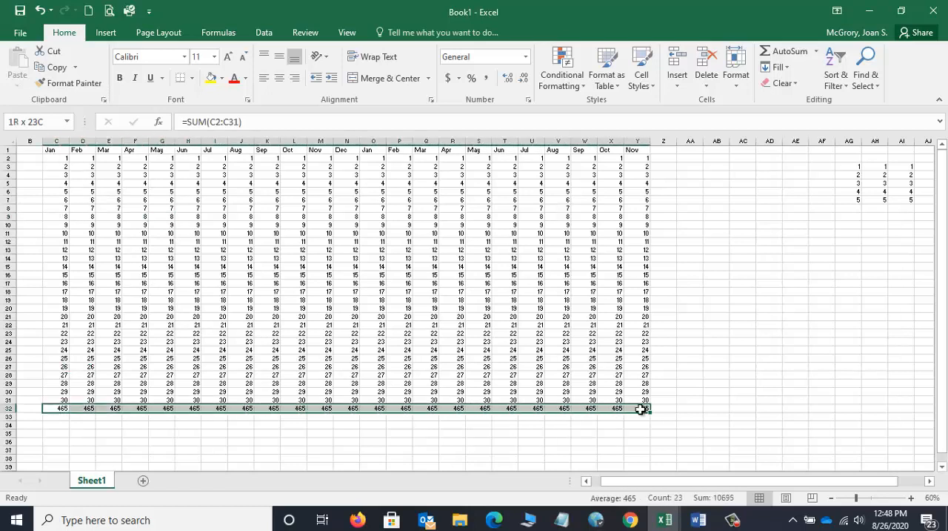
left_click(120, 78)
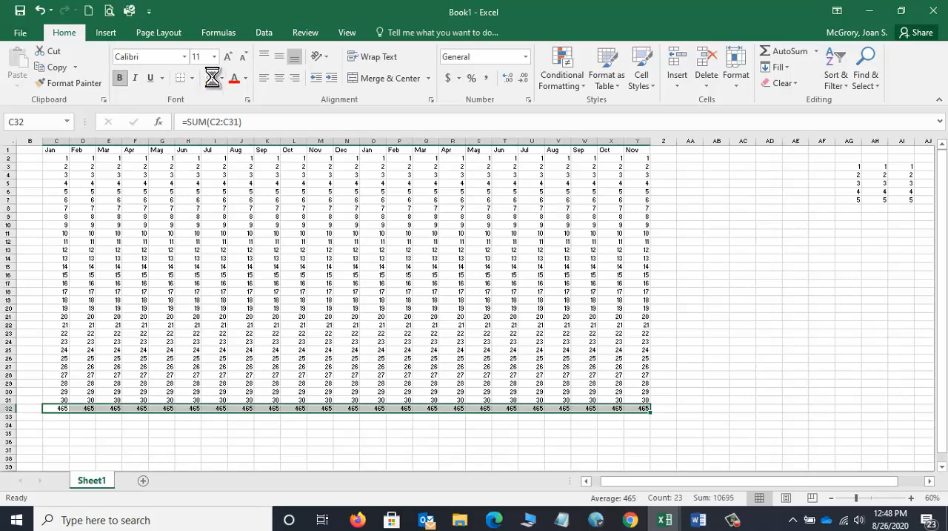
left_click(214, 82)
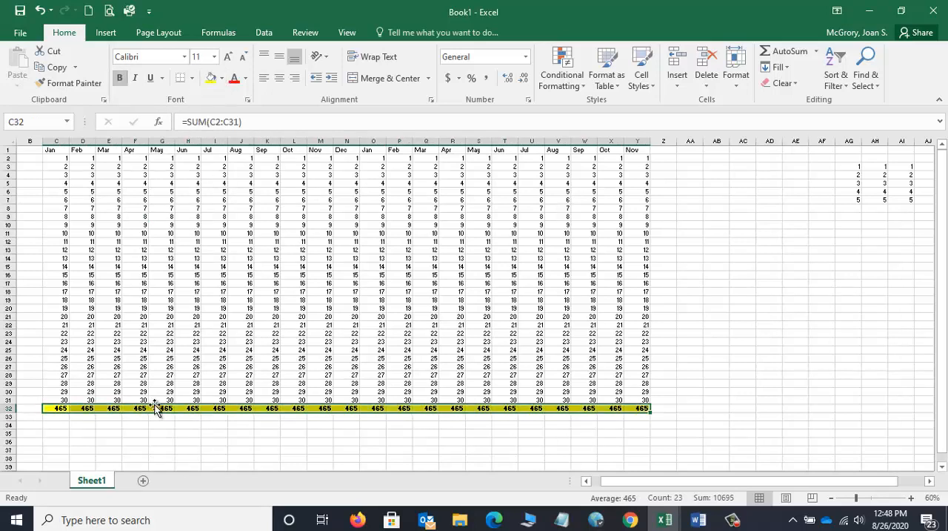
left_click(155, 442)
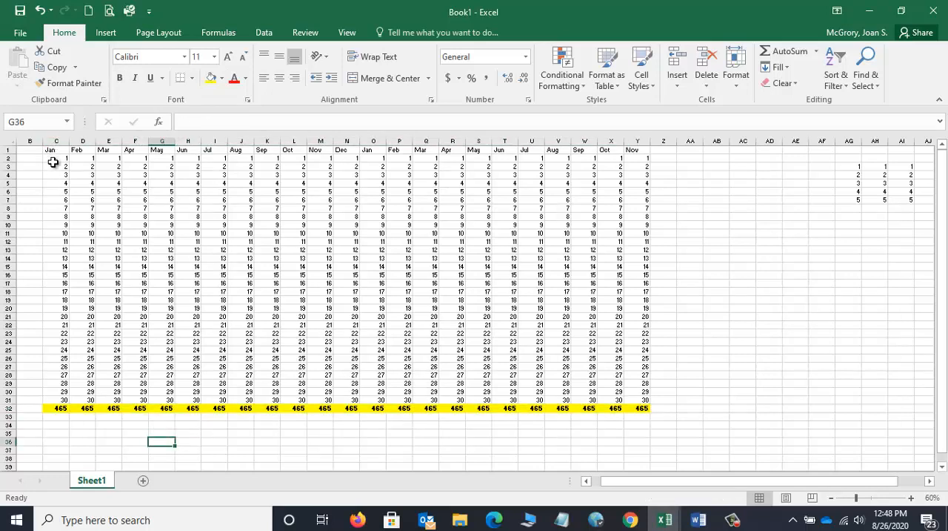
Step: Fill both Jan columns, O1:O31 and C1:C31, with yellow and check their totals in row 32
left_click(59, 409)
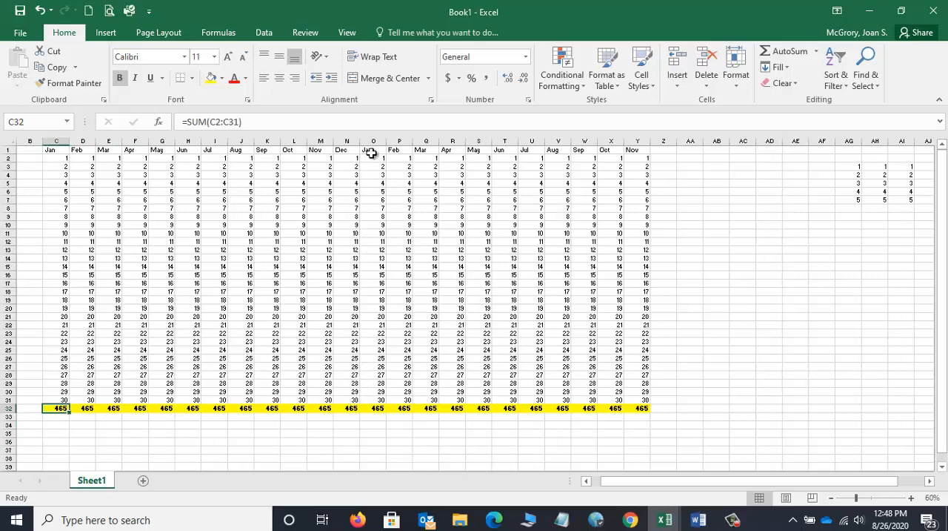
left_click_drag(370, 150, 369, 404)
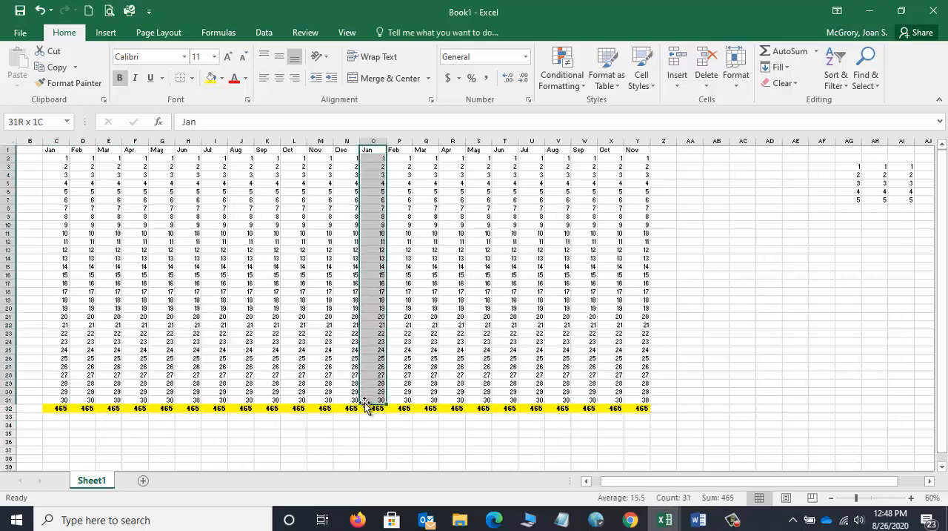
left_click(212, 77)
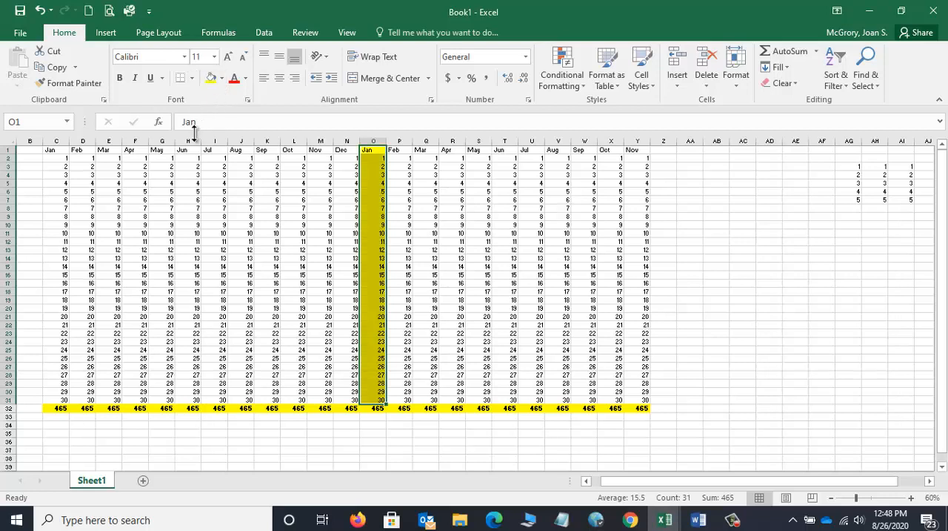
left_click_drag(54, 152, 46, 399)
left_click(212, 77)
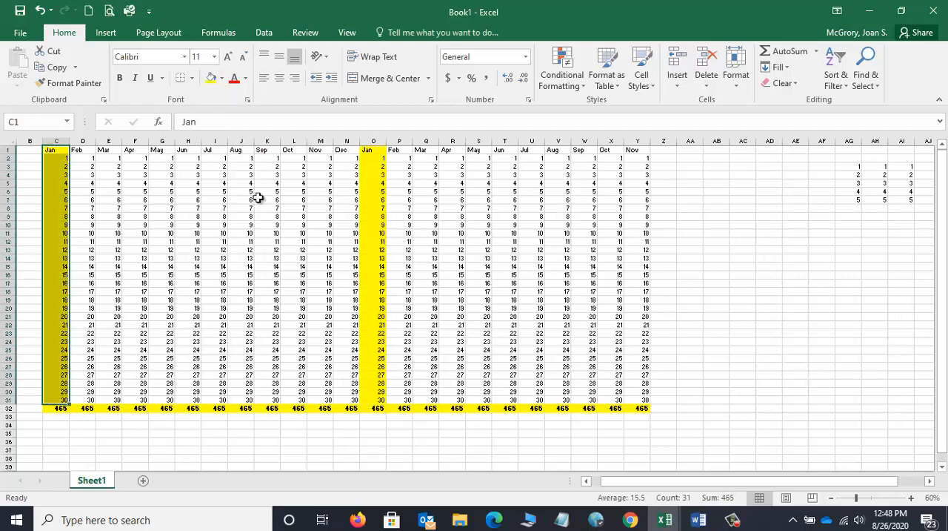
left_click(58, 406)
left_click(376, 408)
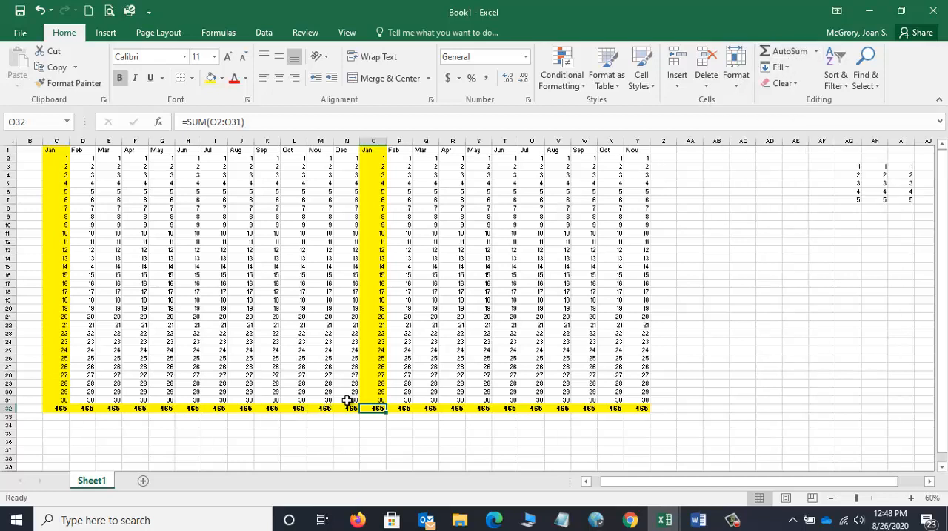
Step: Add an AutoSum of C2:Y2 in cell Z2 and select the empty cell AC10
left_click(667, 158)
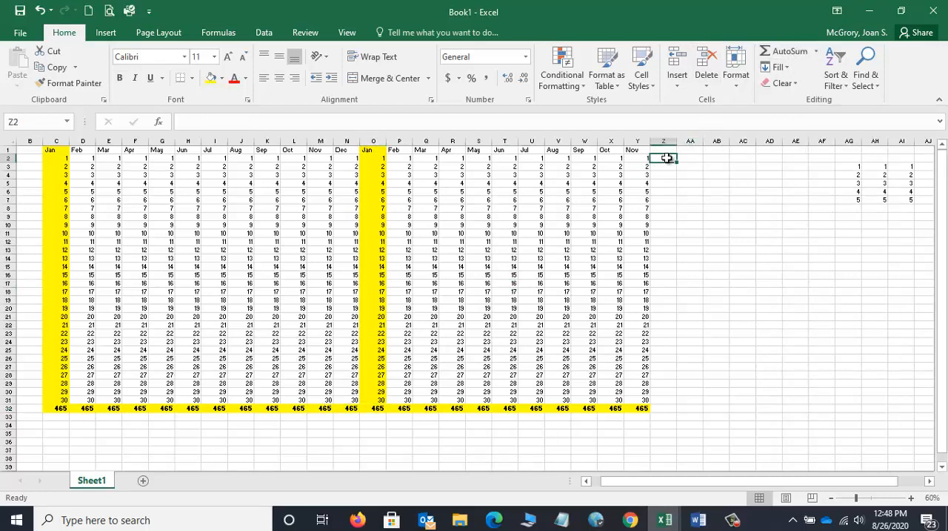
left_click(778, 51)
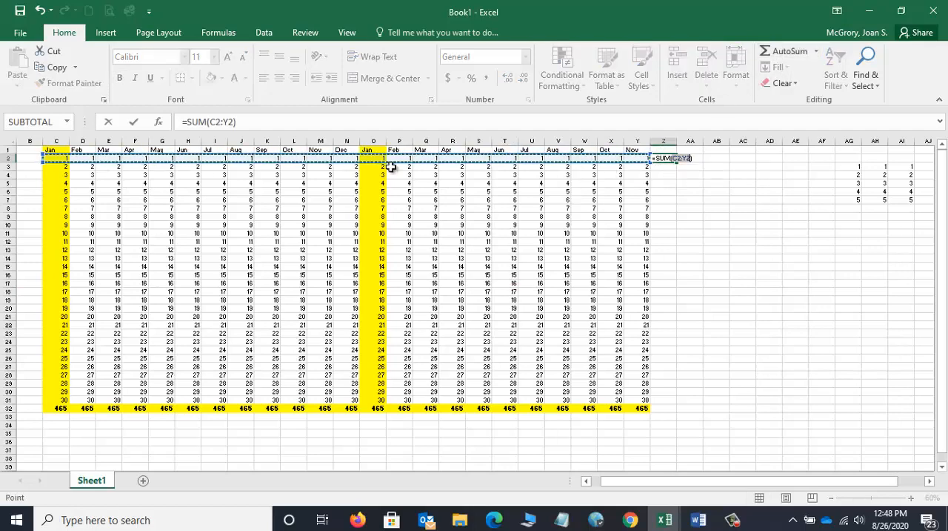
key("Return")
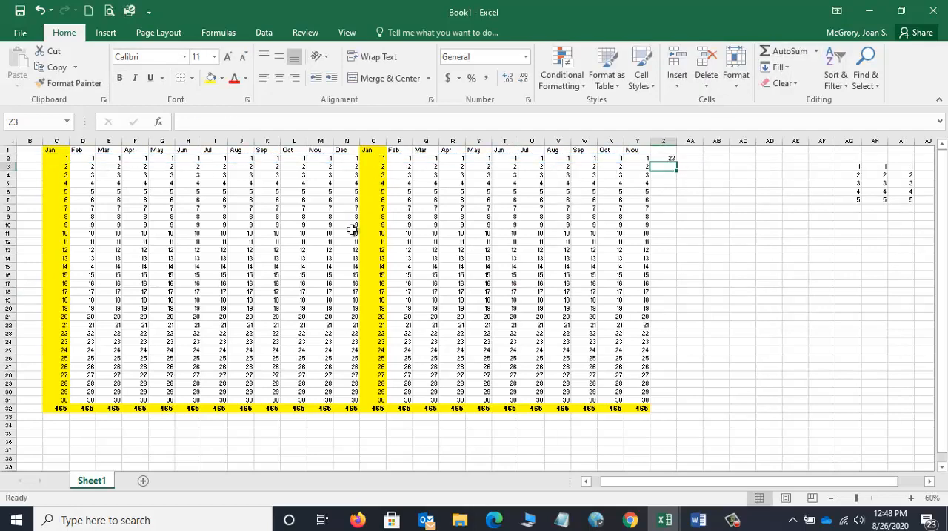
left_click(748, 224)
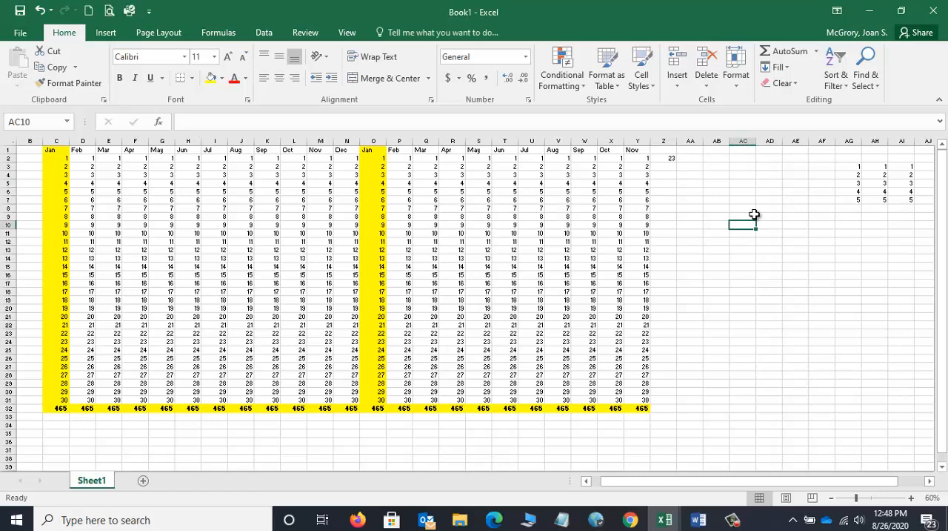
Step: Label cell AC10 "January Totals" and add a SUM of the two Jan totals, C32 and O32, in AC11
type("January Totals")
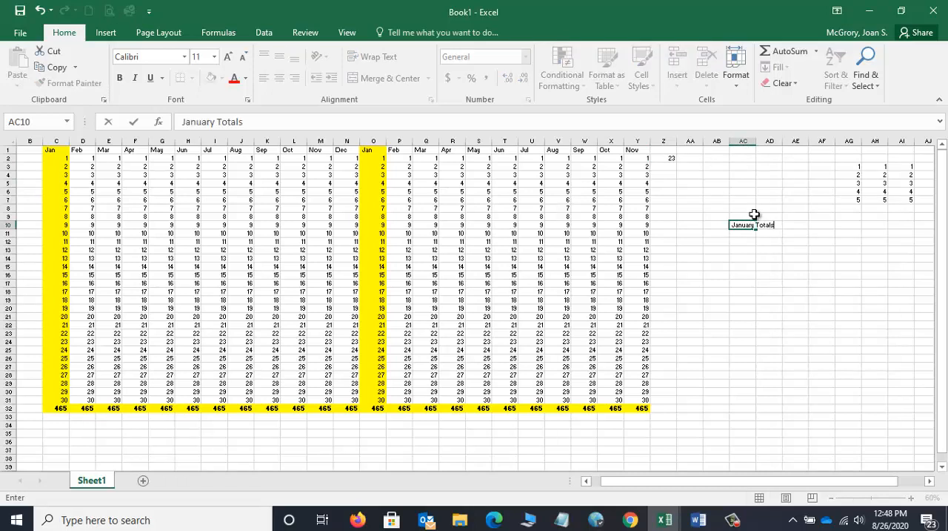
key("Return")
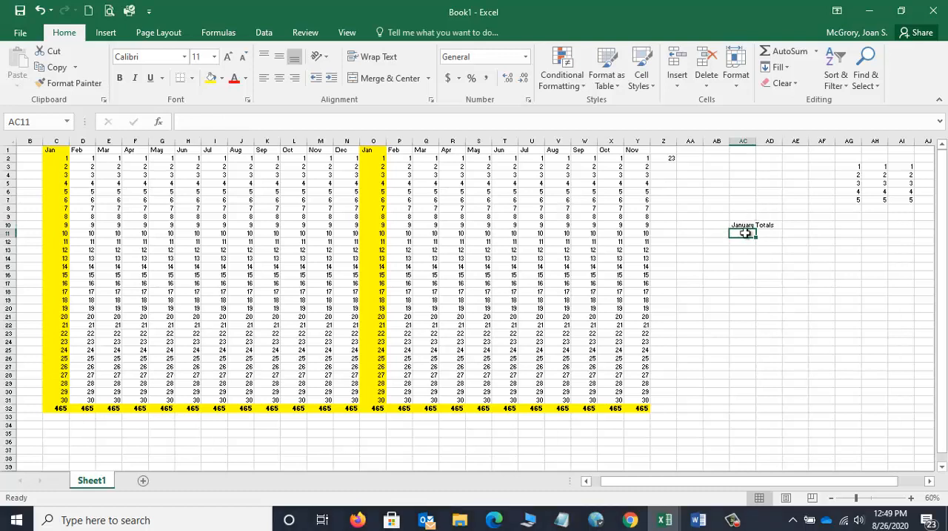
left_click(788, 50)
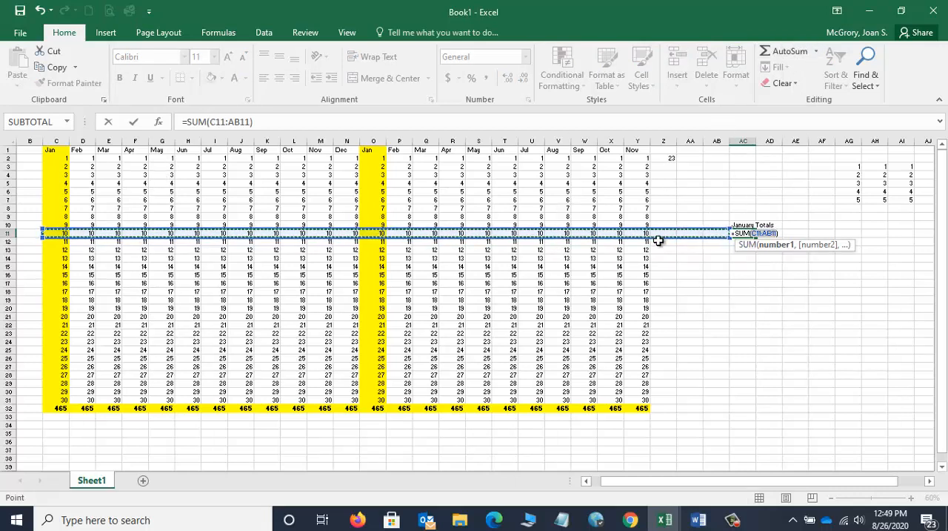
left_click(60, 407)
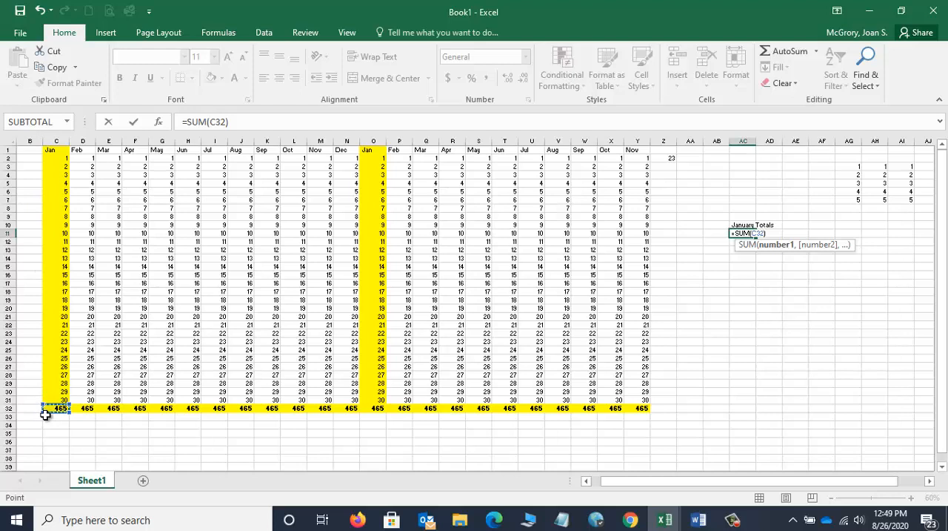
left_click(377, 407, "ctrl")
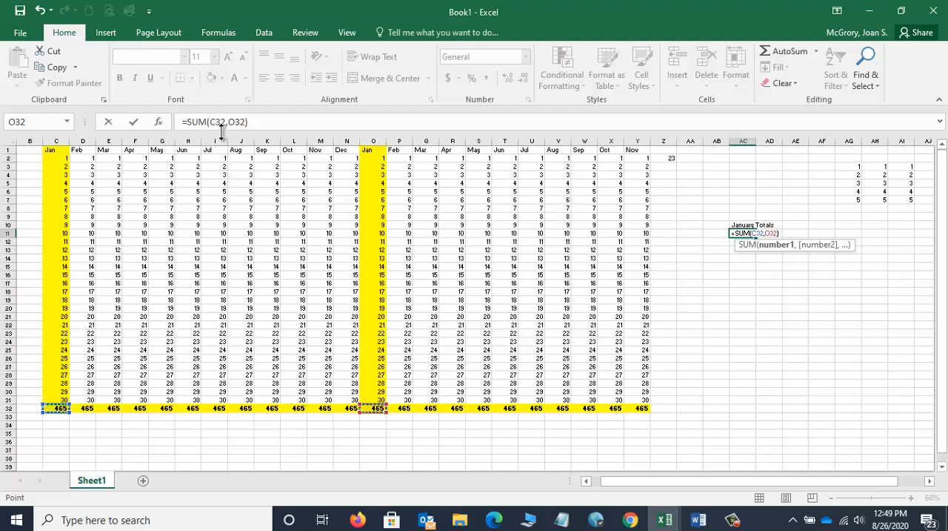
key("Return")
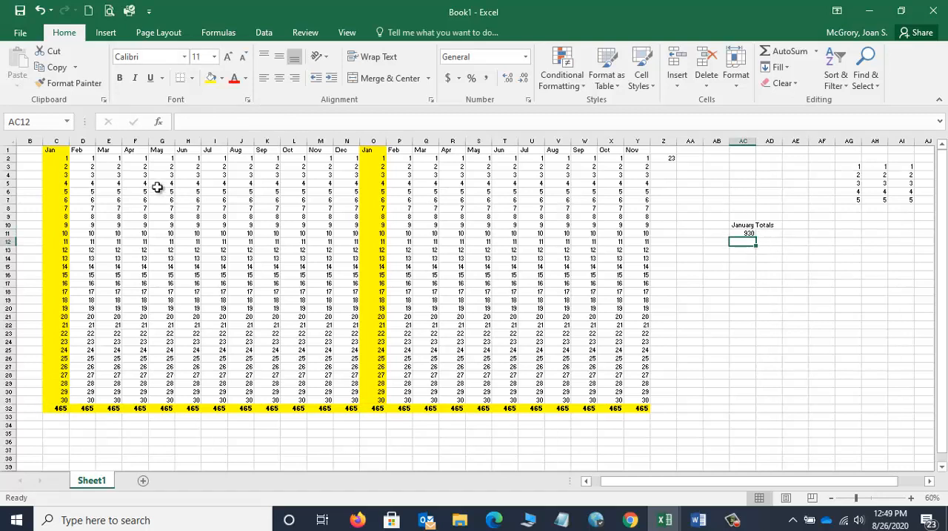
Step: Select the scattered cells E3, K4, F17, K15, R5, X16, R24, Q13, V8 and X23 together and fill them light green
left_click(114, 165)
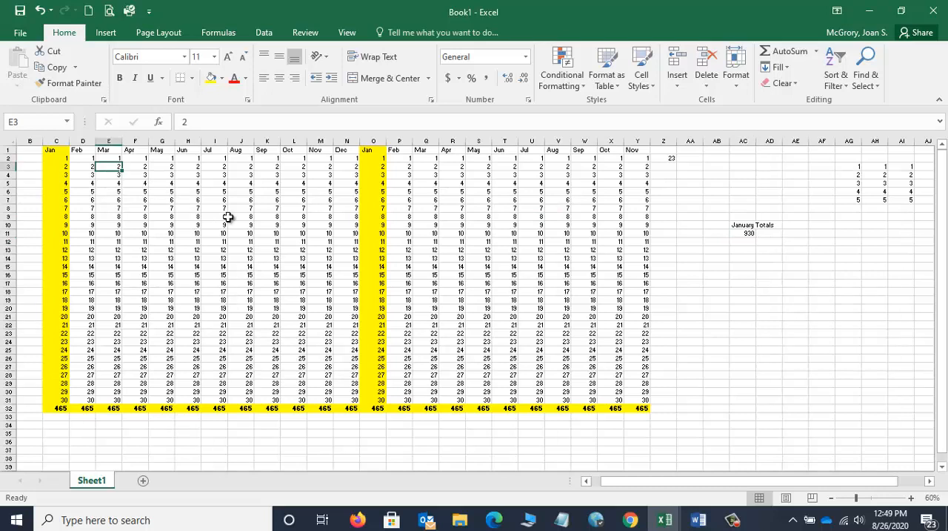
left_click(267, 175, "ctrl")
left_click(144, 283, "ctrl")
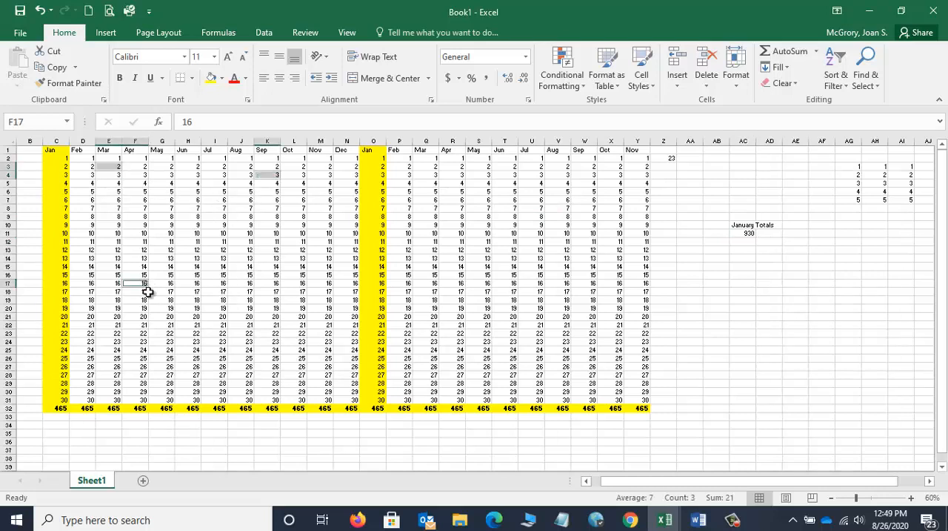
left_click(261, 267, "ctrl")
left_click(445, 184, "ctrl")
left_click(603, 275, "ctrl")
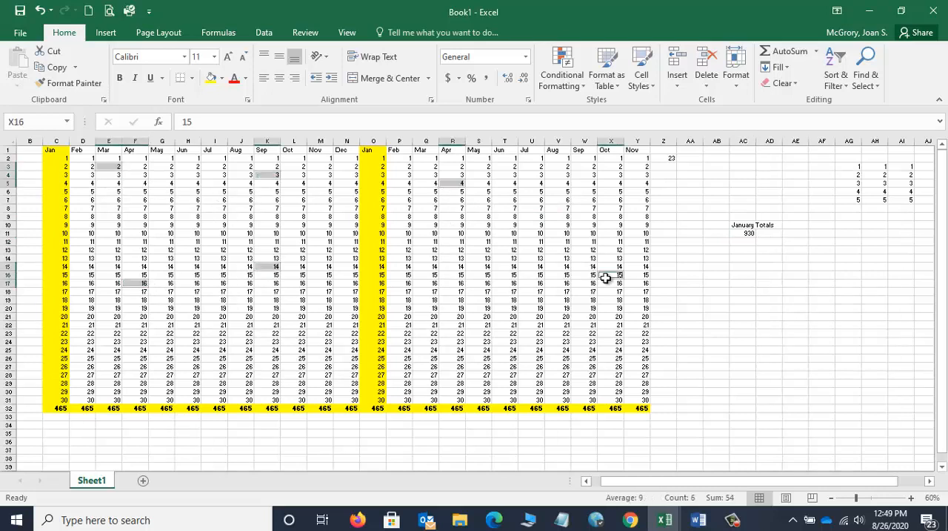
left_click(461, 340, "ctrl")
left_click(429, 248, "ctrl")
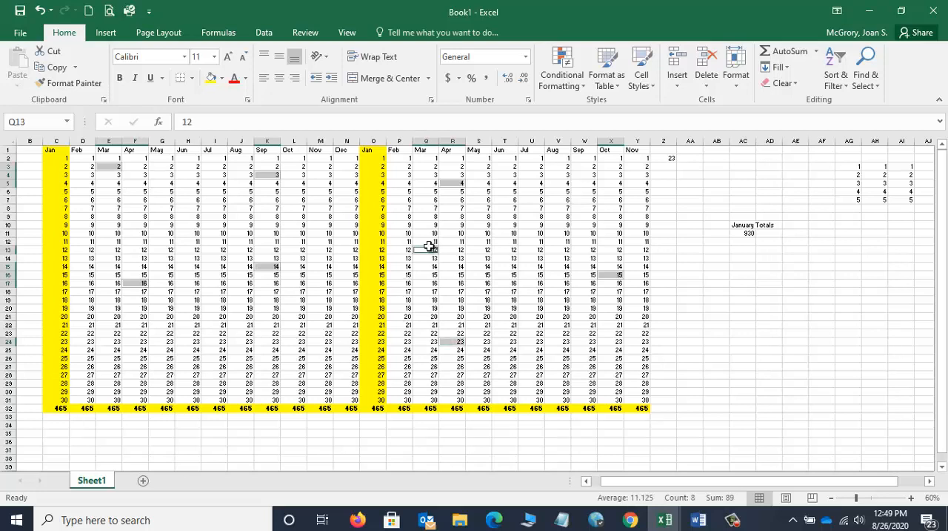
left_click(557, 207, "ctrl")
left_click(619, 333, "ctrl")
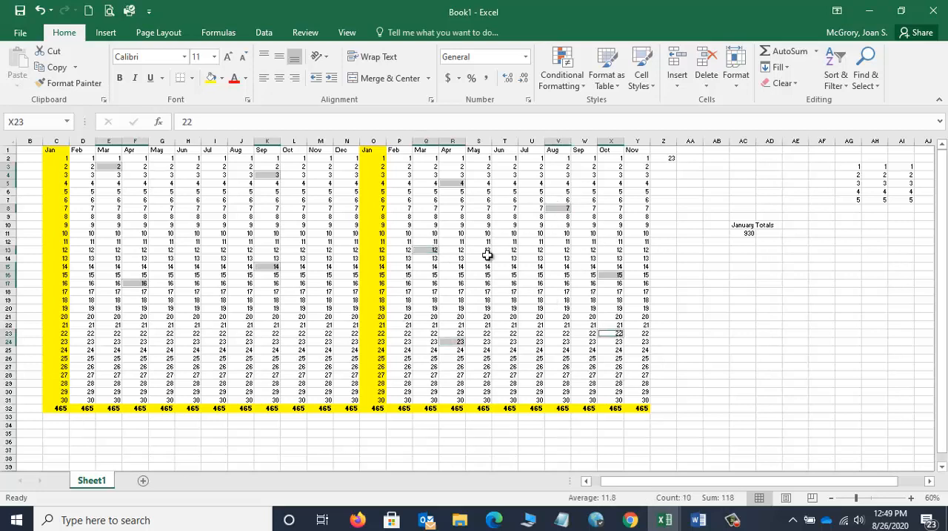
left_click(224, 80)
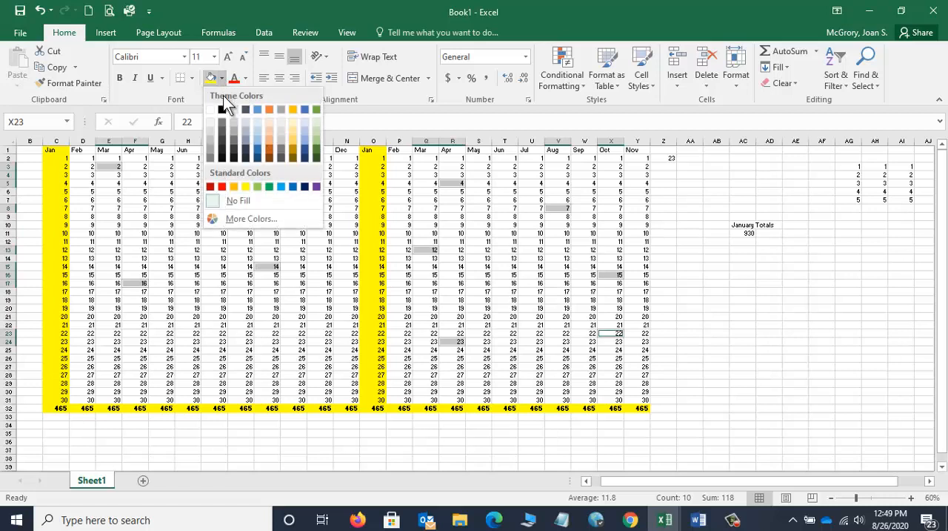
left_click(317, 130)
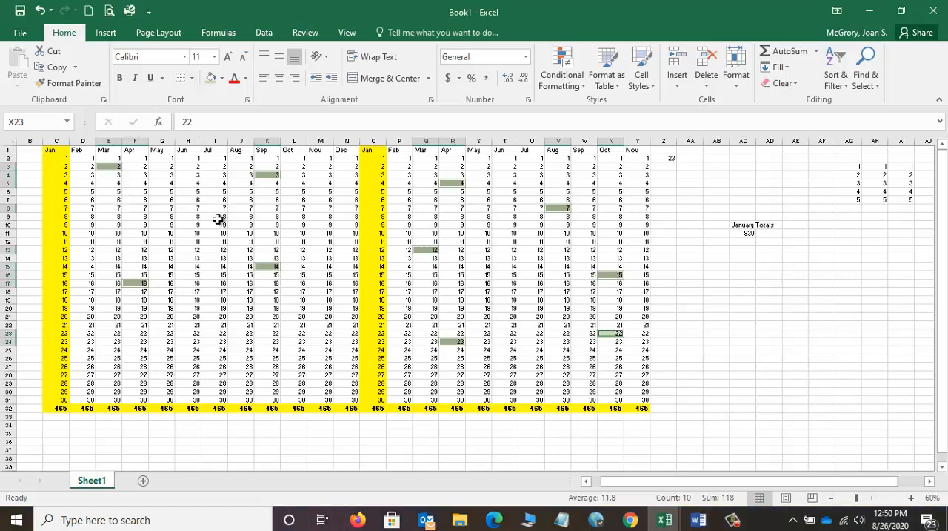
Step: Add H6, H17, L9, M25 and G25 to the selection, fill all selected cells light orange, and release the selection
left_click(194, 192, "ctrl")
left_click(195, 283, "ctrl")
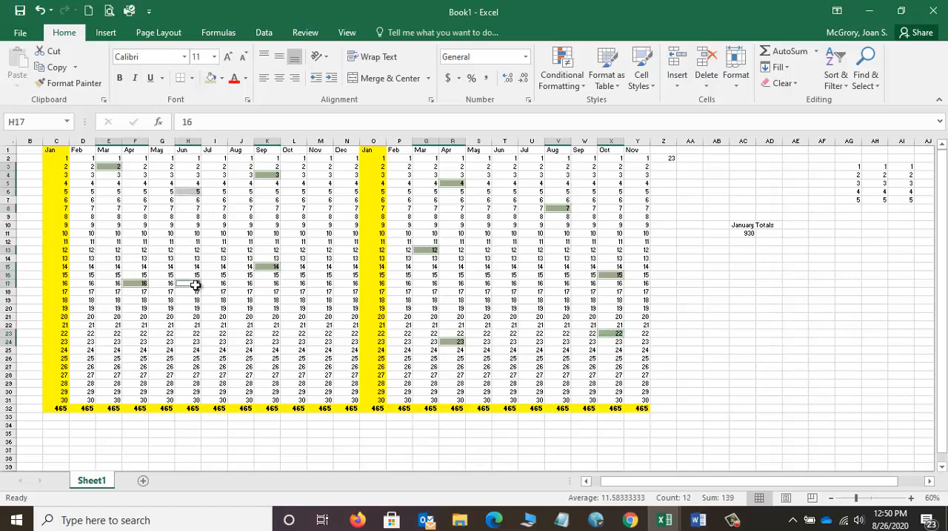
left_click(295, 217, "ctrl")
left_click(308, 351, "ctrl")
left_click(168, 351, "ctrl")
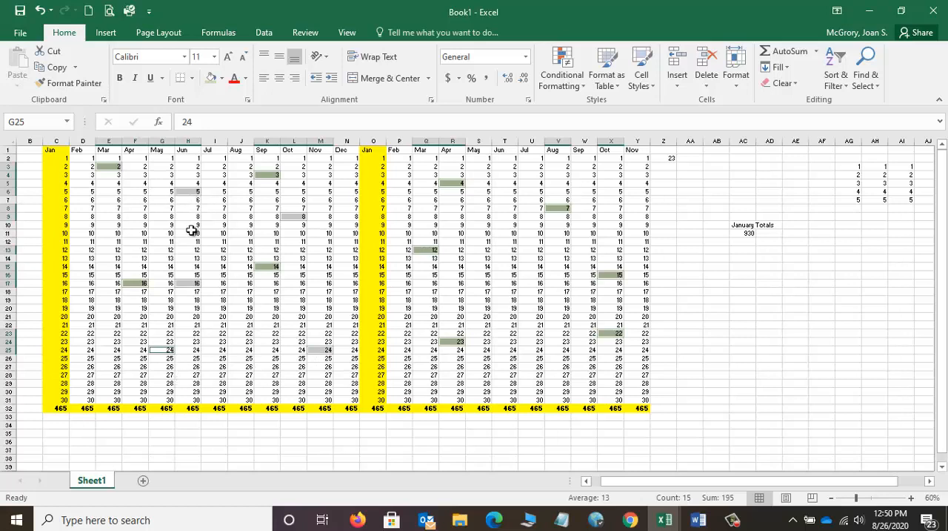
left_click(189, 193, "ctrl")
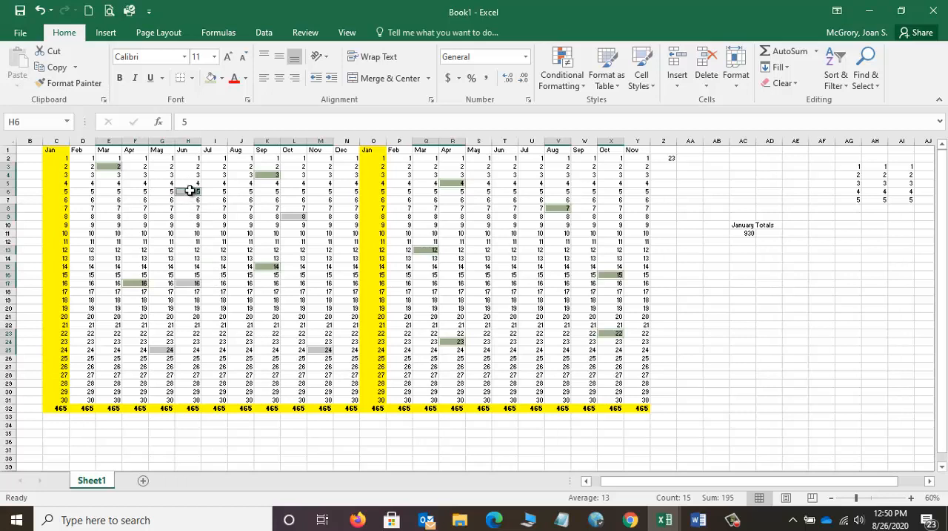
left_click(223, 83)
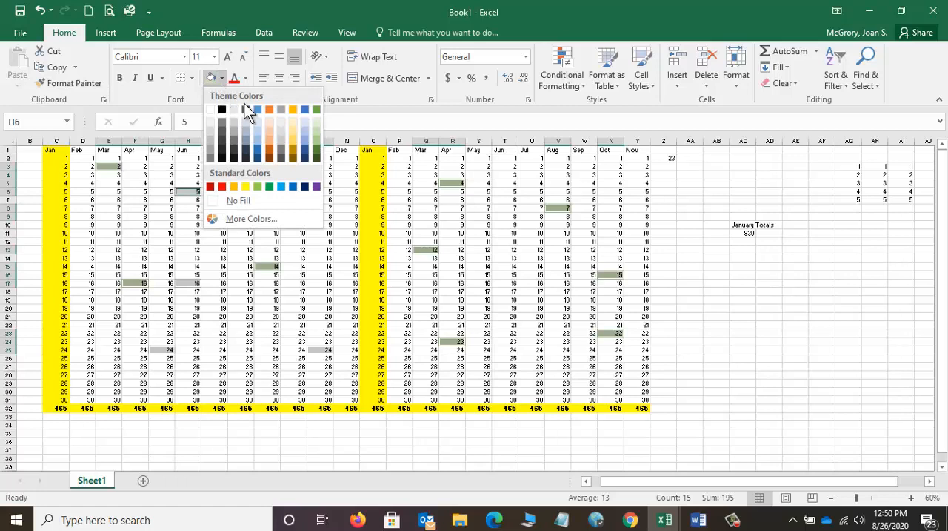
left_click(270, 140)
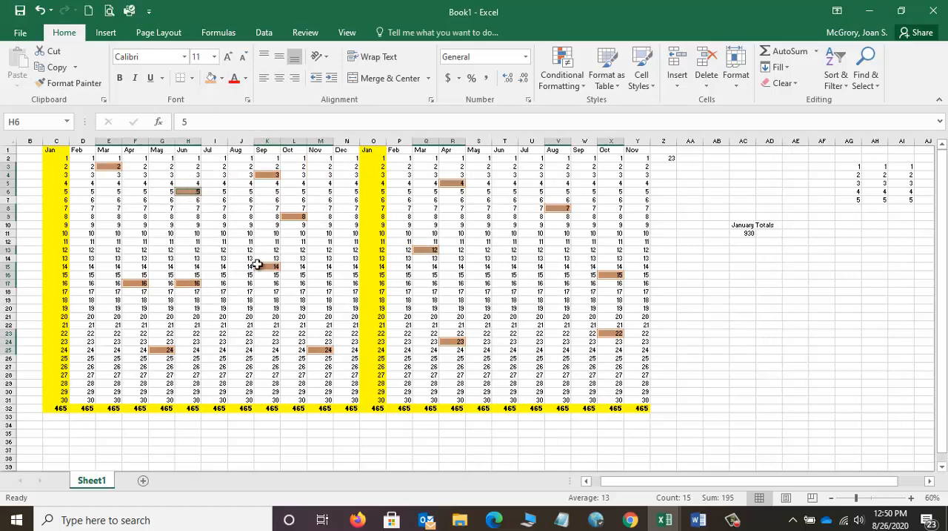
left_click(224, 241)
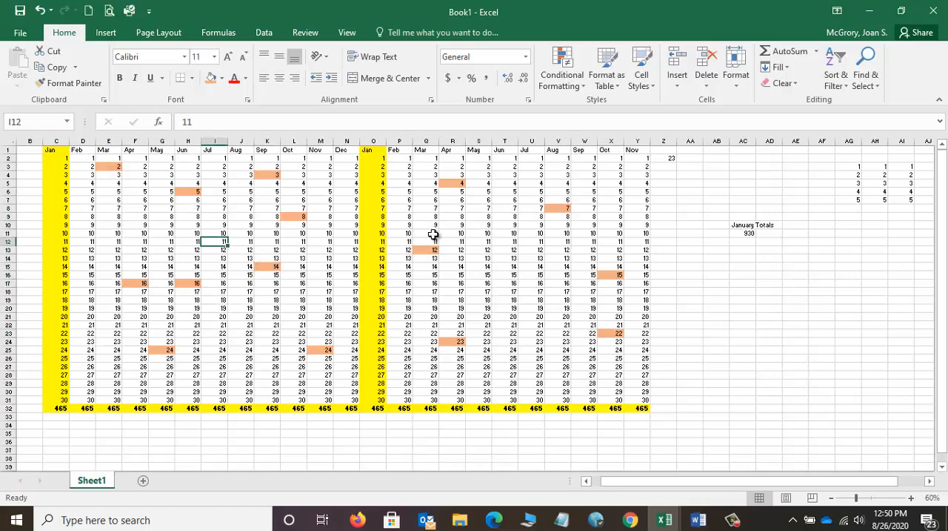
Step: Try AutoSum on the separate ranges S5:S19 and N4:N21 together, undo it and release the selection
left_click_drag(482, 183, 481, 304)
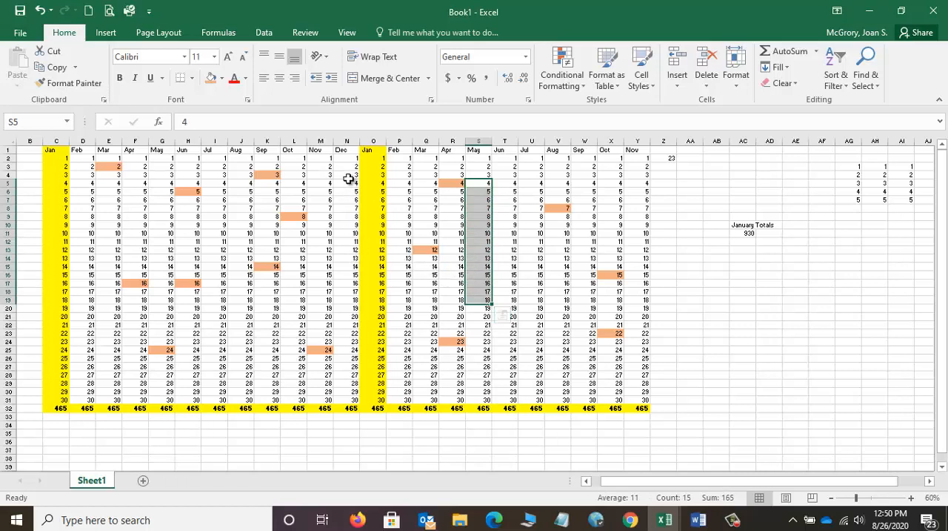
left_click_drag(347, 175, 353, 317)
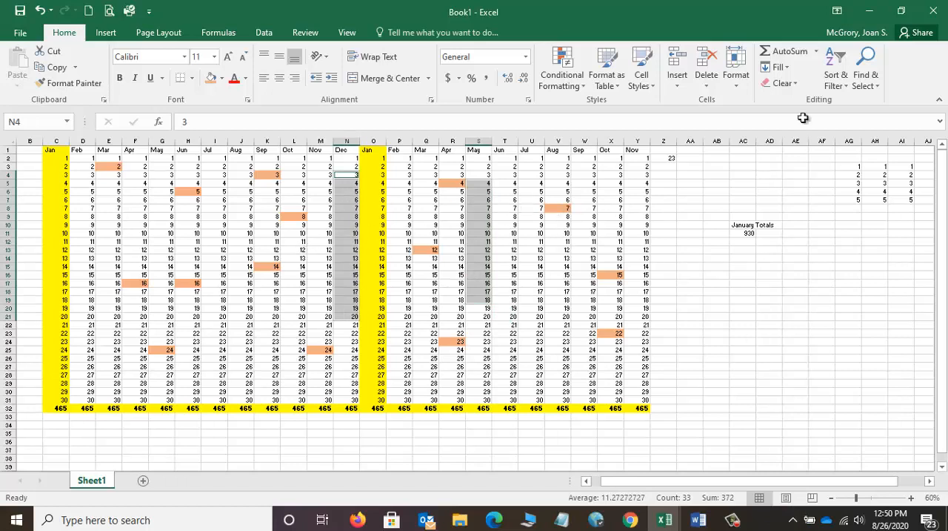
left_click(808, 51)
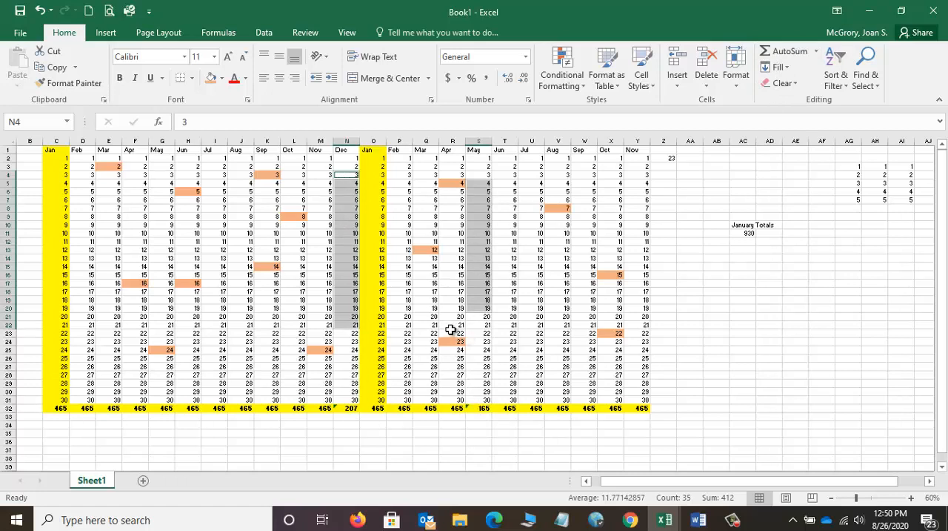
key("ctrl+z")
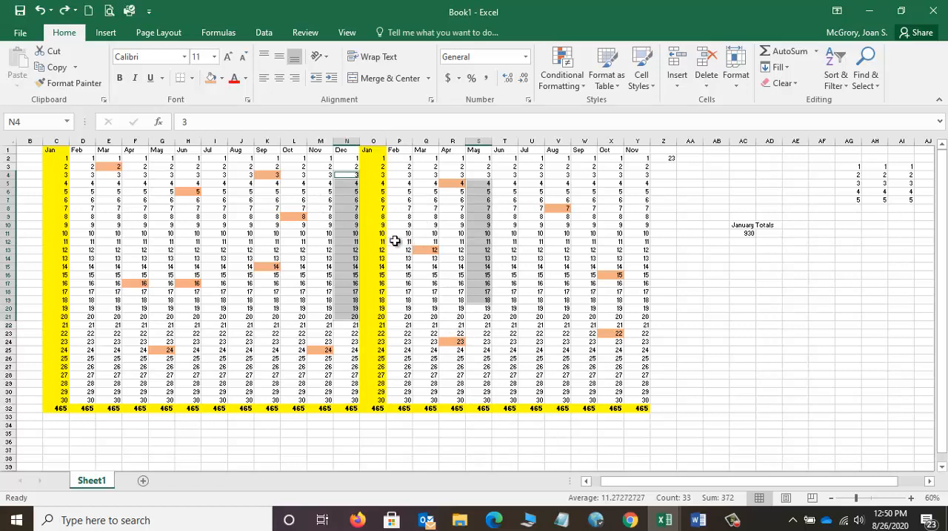
left_click(256, 250)
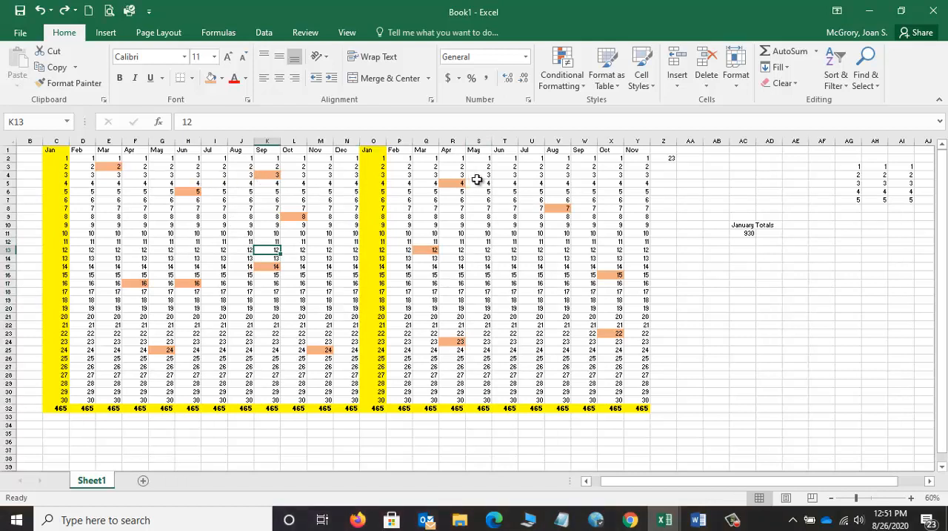
left_click(500, 175)
left_click_drag(499, 176, 609, 292)
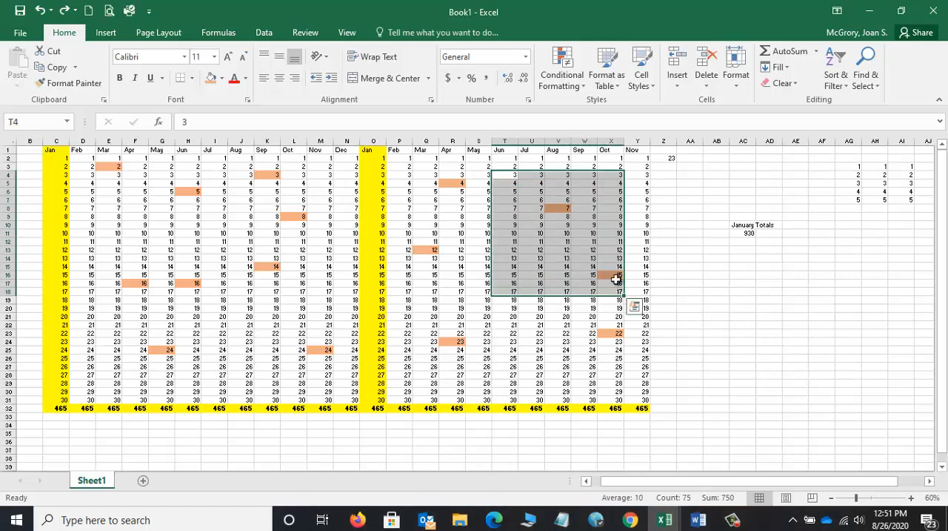
left_click(634, 216)
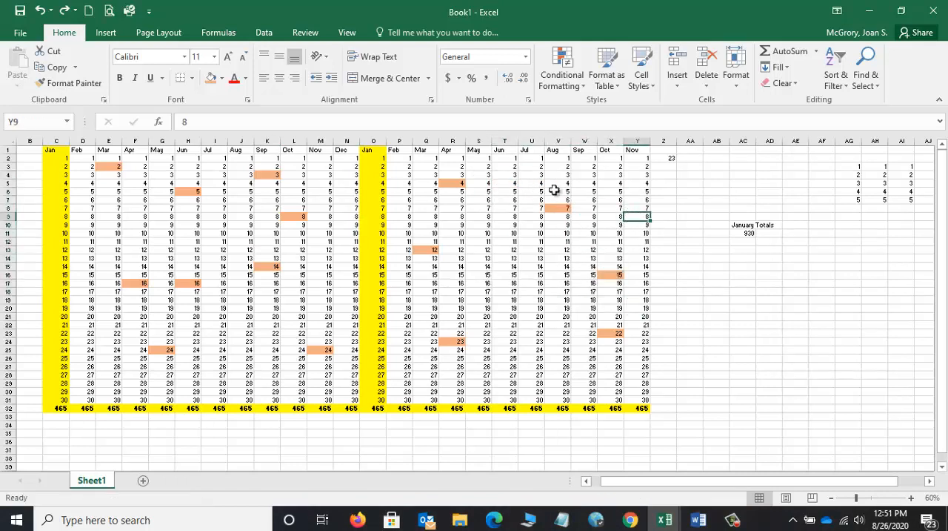
Step: Try moving the block U5:X17 to AB16:AE28 and copying it from there to AG13, and undo both changes
left_click_drag(541, 183, 606, 285)
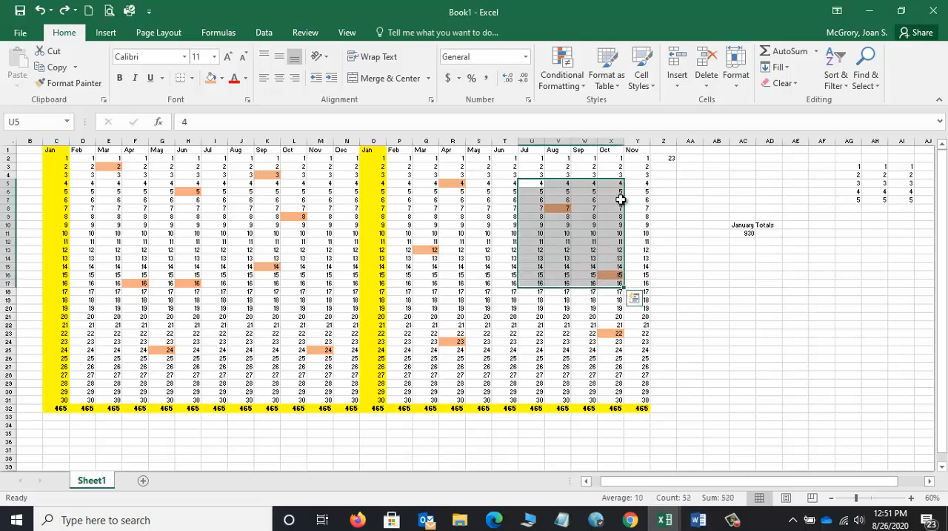
left_click_drag(628, 213, 787, 309)
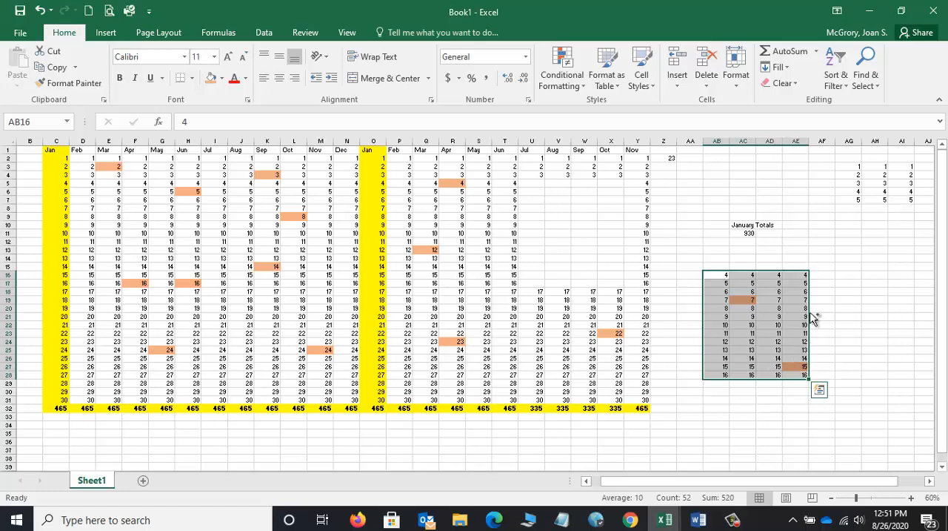
left_click_drag(812, 317, 917, 310)
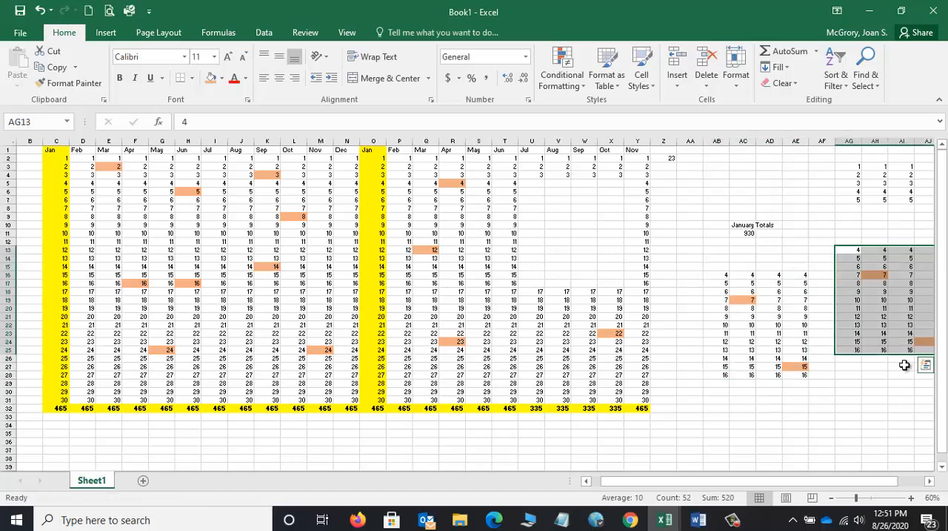
left_click(925, 363)
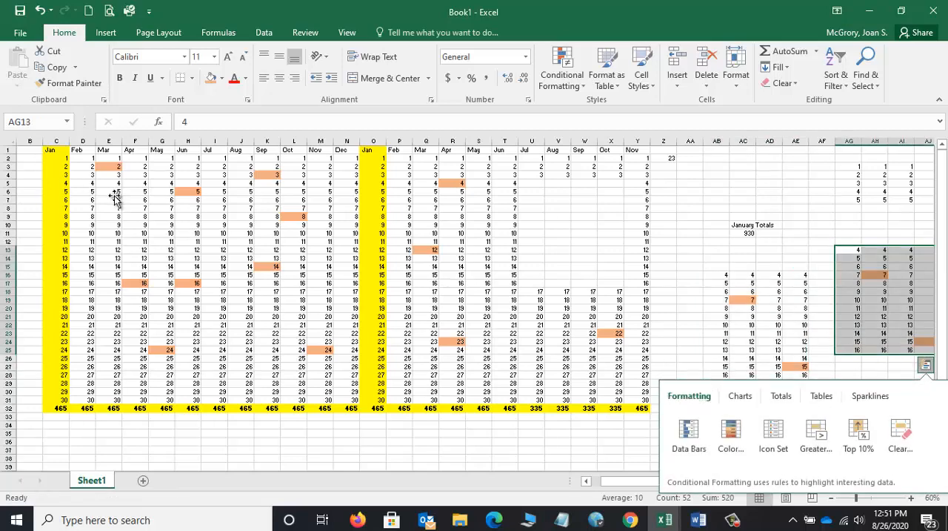
key("ctrl+z")
key("ctrl+z")
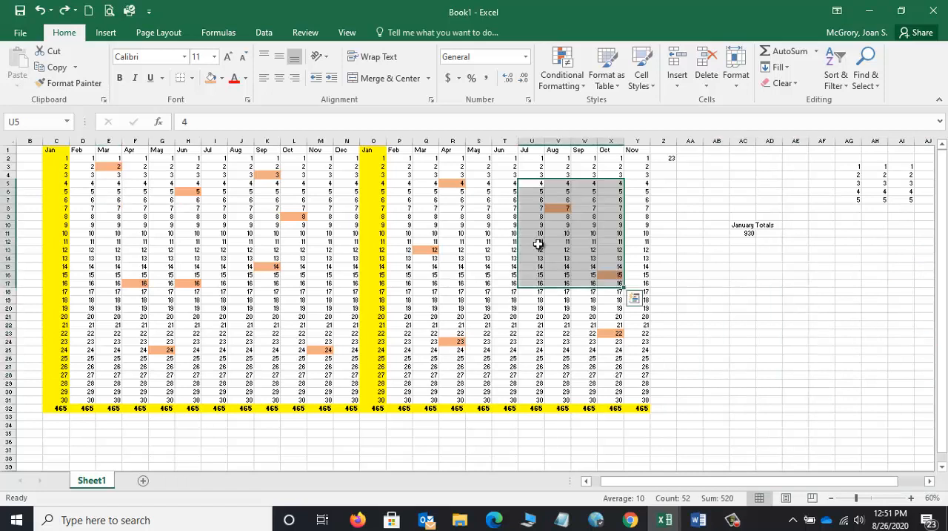
left_click(471, 258)
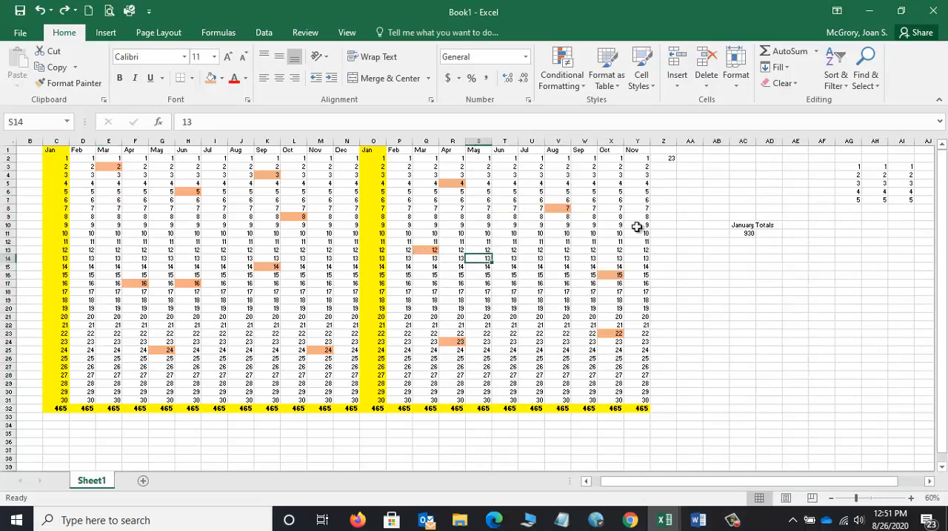
Step: Select the whole table C1:Y32 as one range from its first to its last cell and return to C1
left_click(51, 150)
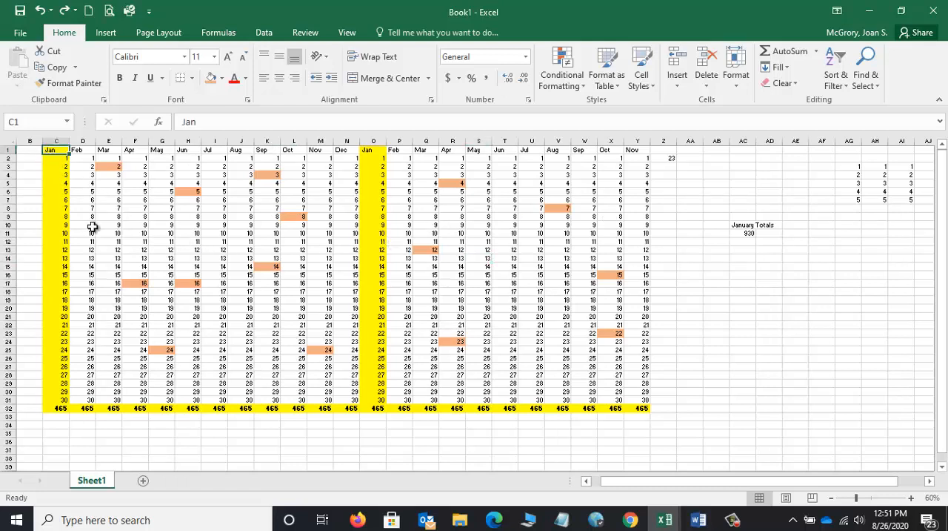
left_click(644, 409, "shift")
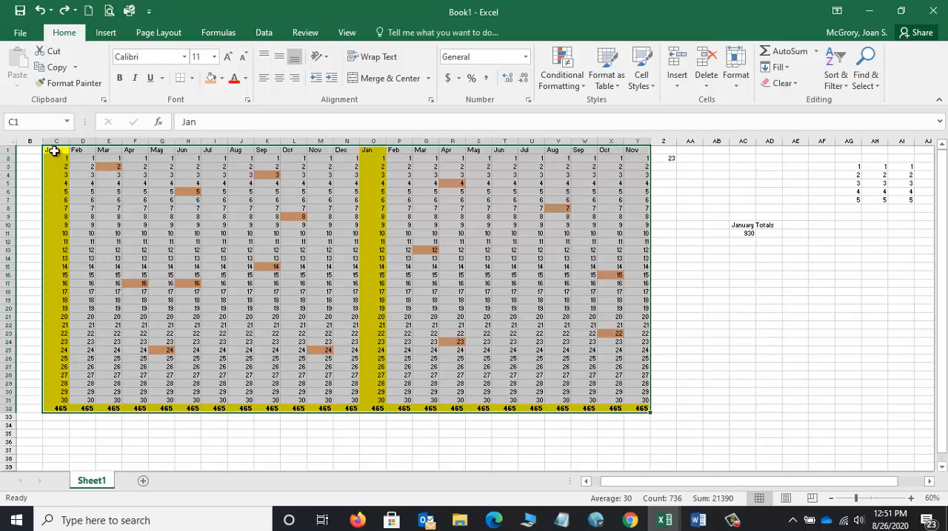
mouse_move(56, 152)
left_mouse_down()
mouse_move(72, 165)
mouse_move(64, 148)
left_mouse_up()
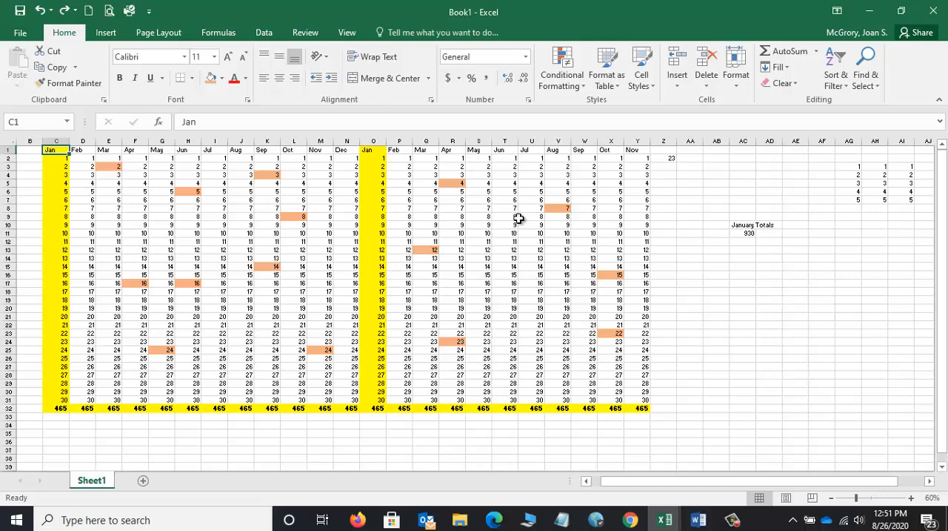
Step: Extend the selection from C1 down to the totals row and across to column Y, and release it by selecting K7
key("ctrl+shift+Down")
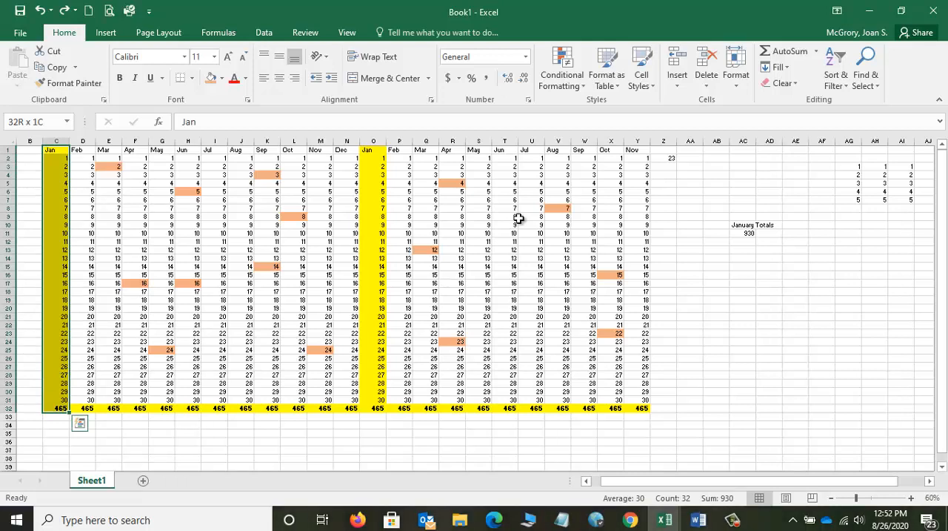
key("ctrl+shift+Right")
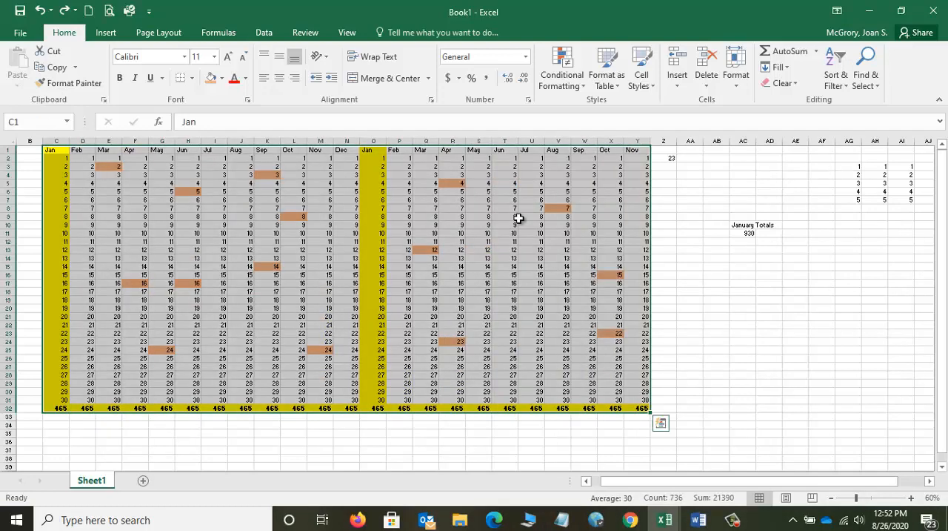
left_click(259, 199)
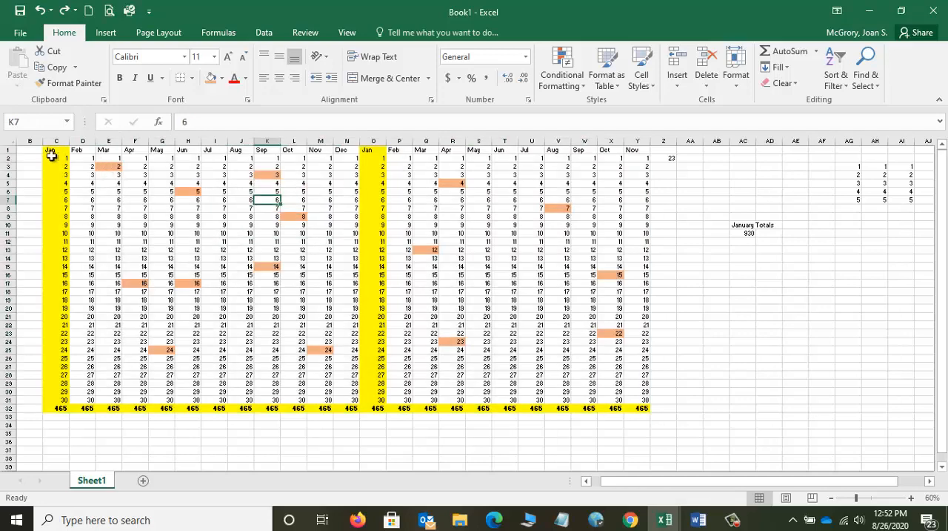
Step: Select the full table C1:Y32 again, starting at C1 and extending first down column C and across to column Y
left_click(51, 151)
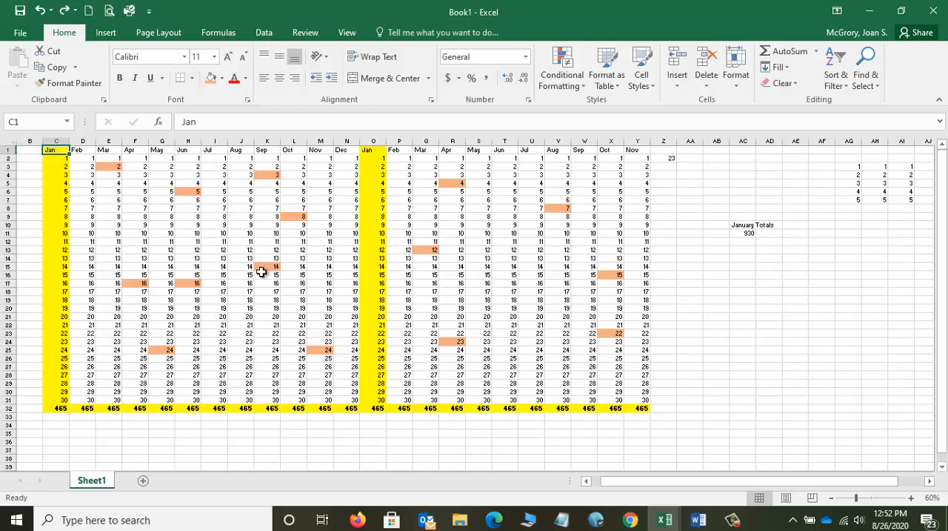
key("ctrl+shift+Down")
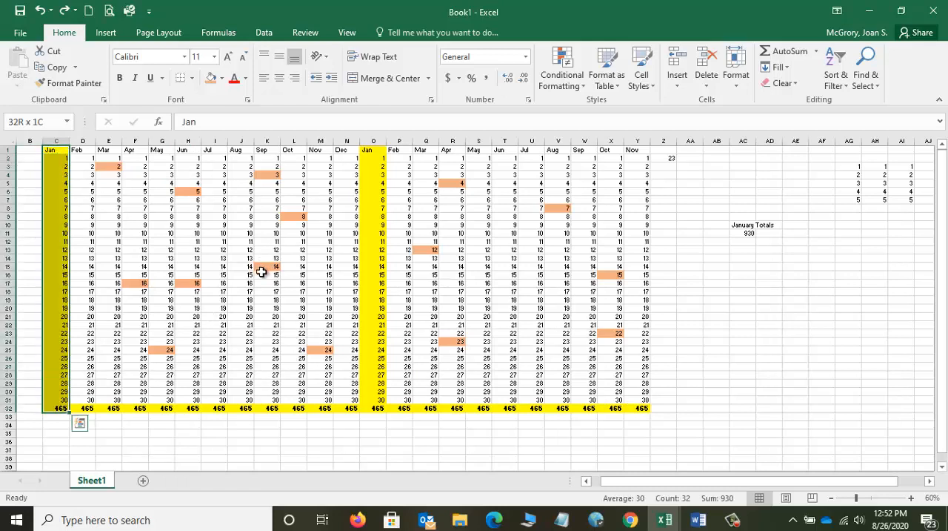
key("ctrl+shift+Right")
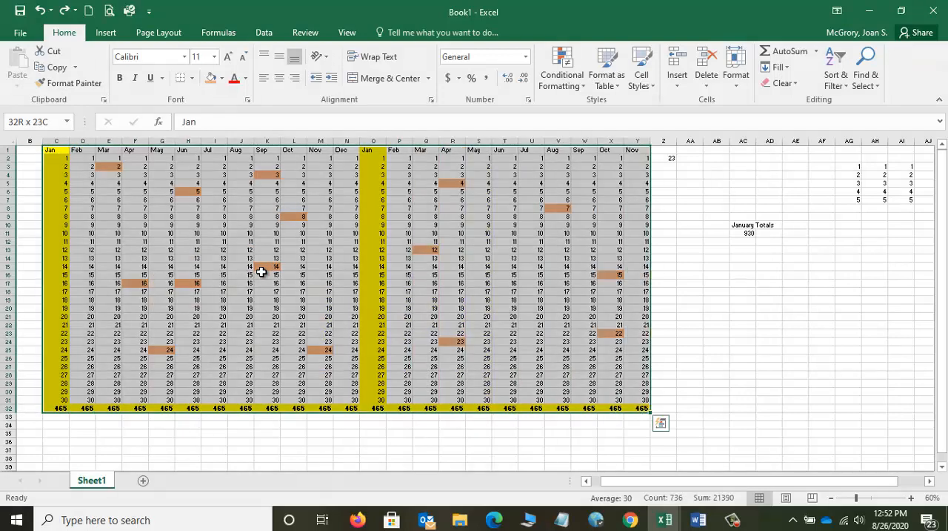